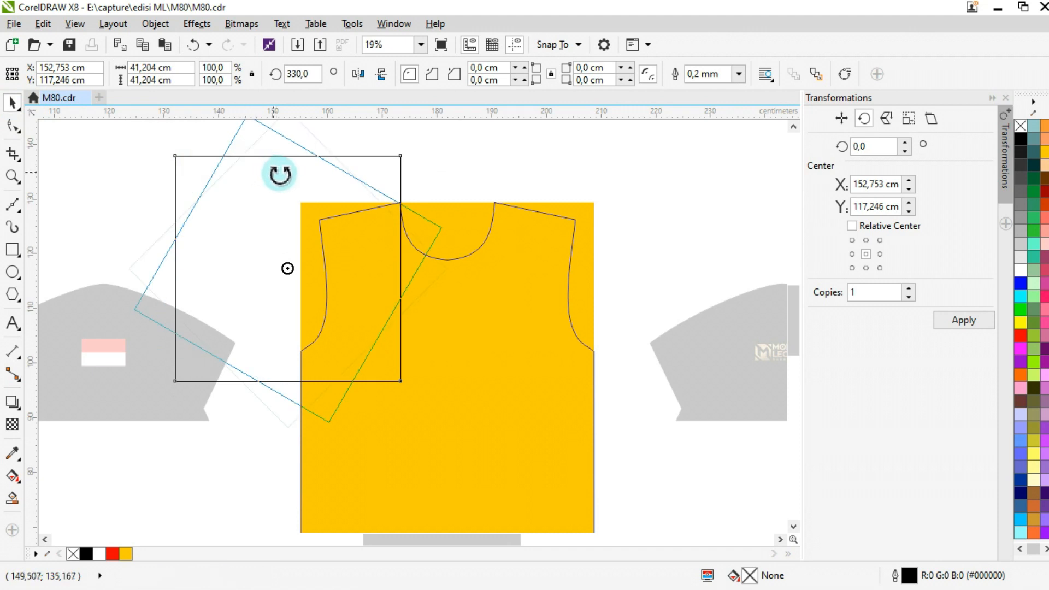
Centre the rotated square on the midpoint of the shirt's top edge and convert its outline, set to 25 mm, into an object.
left_click_drag(294, 267, 447, 204)
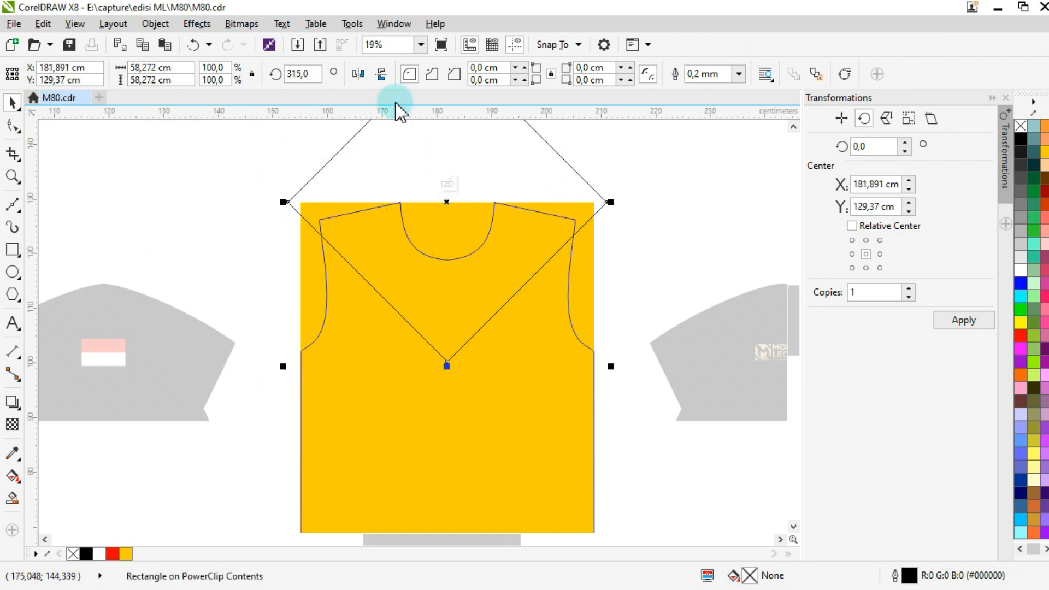
left_click(729, 75)
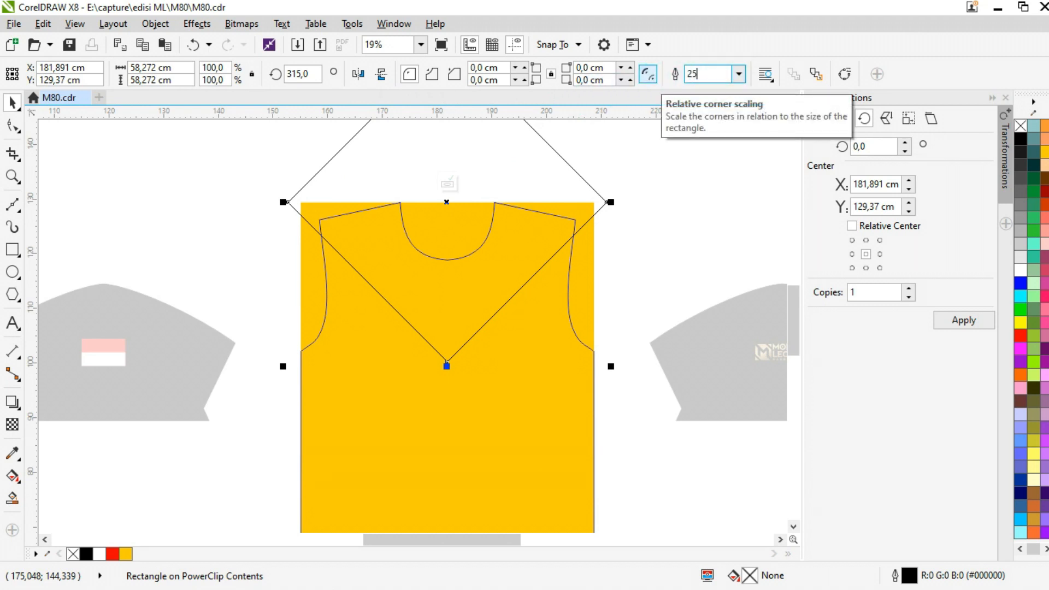
type("25")
key("Return")
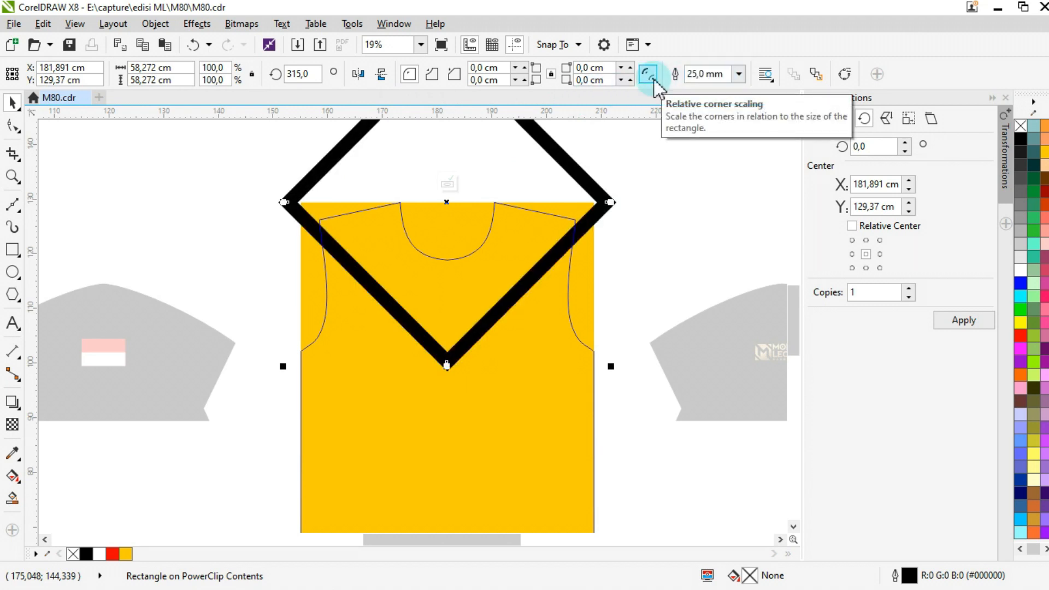
left_click(154, 24)
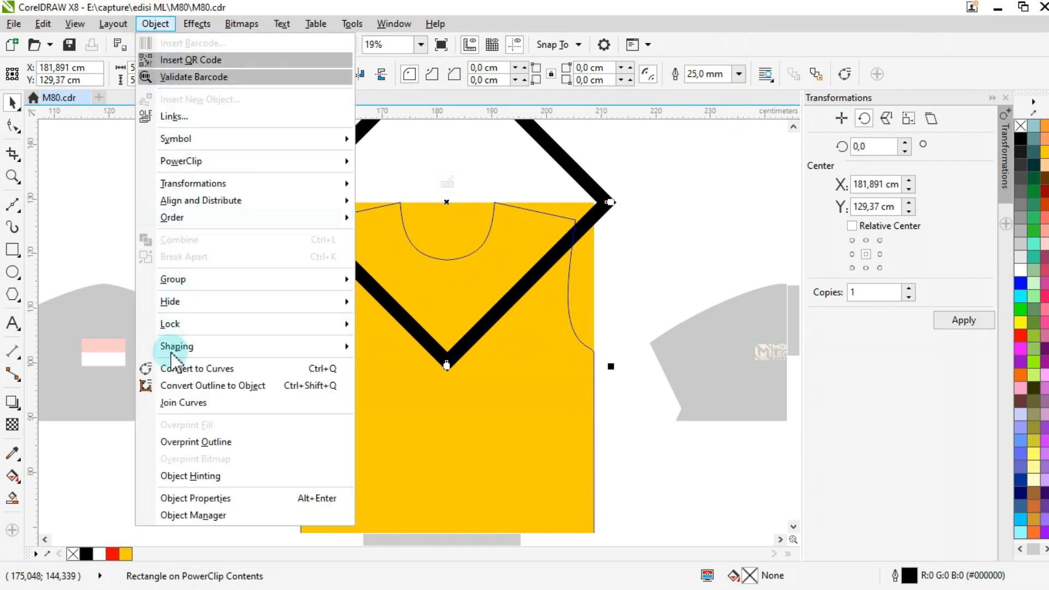
left_click(170, 385)
Draw a rectangle over the diamond frame's upper half, trim the frame with it along the shirt's top edge, and delete the rectangle.
left_click(12, 249)
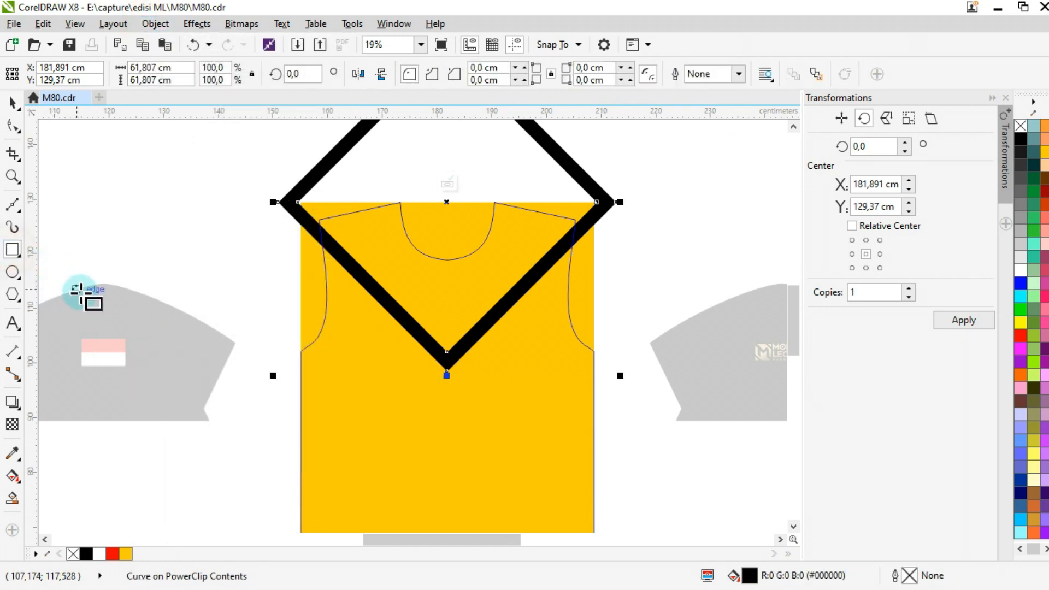
scroll(77, 293, "down", 2)
left_click_drag(141, 138, 349, 247)
left_click(12, 101)
left_click_drag(357, 194, 402, 194)
scroll(274, 277, "up", 2)
left_click(296, 329, "shift")
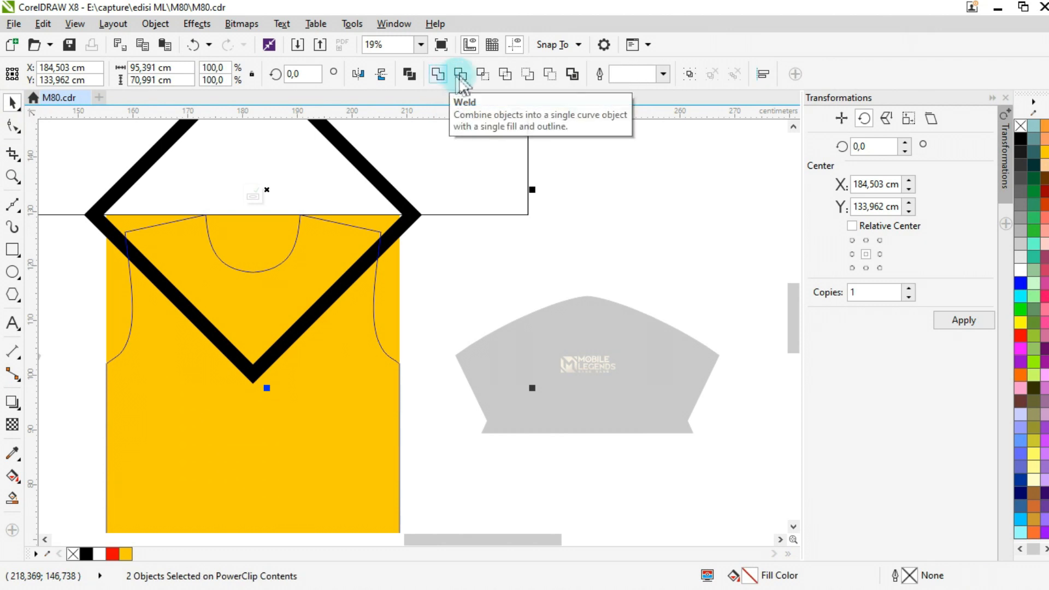
left_click(461, 77)
left_click(339, 186)
key("Delete")
Give the remaining V-shaped stripe a horizontal fountain fill with yellow at both ends.
left_click(300, 325)
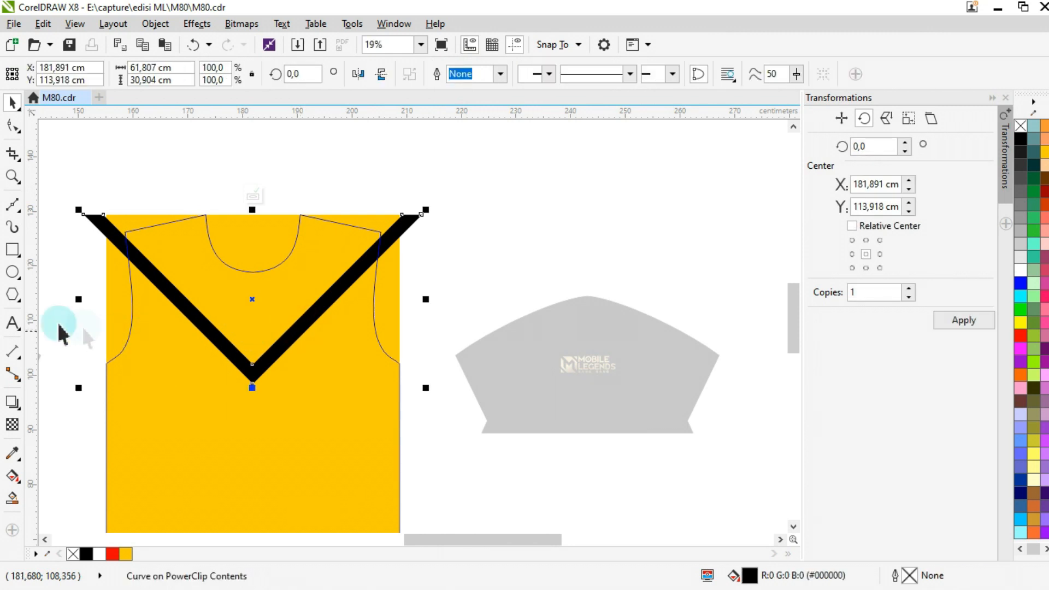
left_click(112, 554)
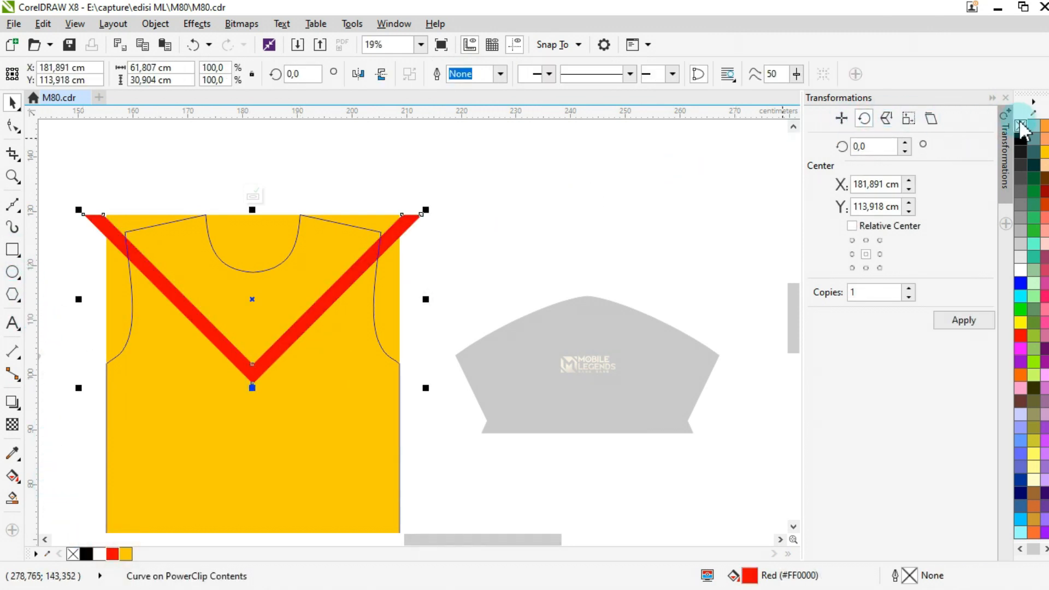
left_click(12, 475)
left_click_drag(103, 215, 403, 215)
left_click(102, 213)
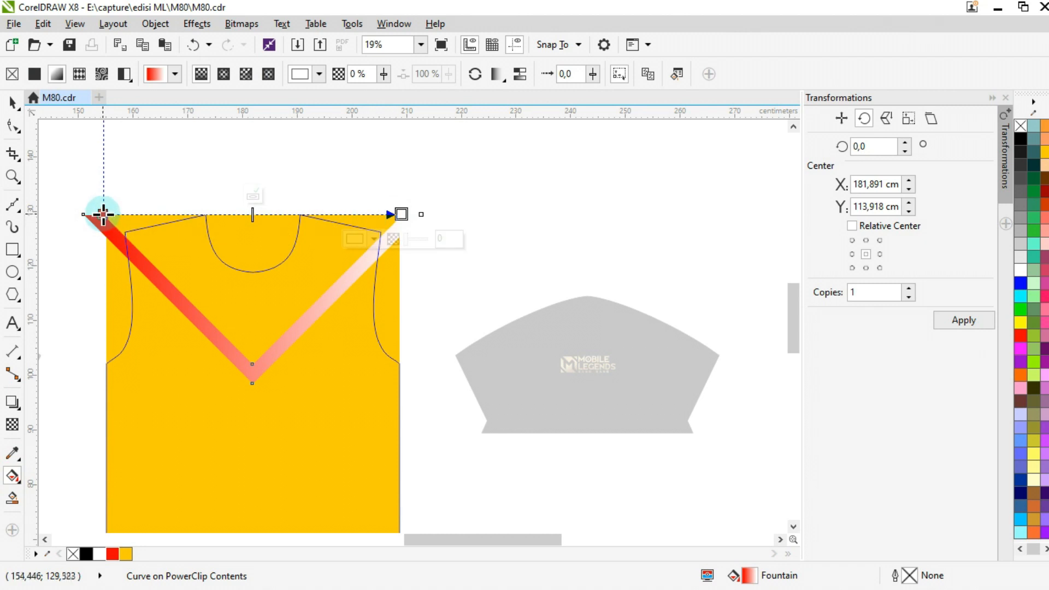
left_click(1021, 324)
left_click(402, 214)
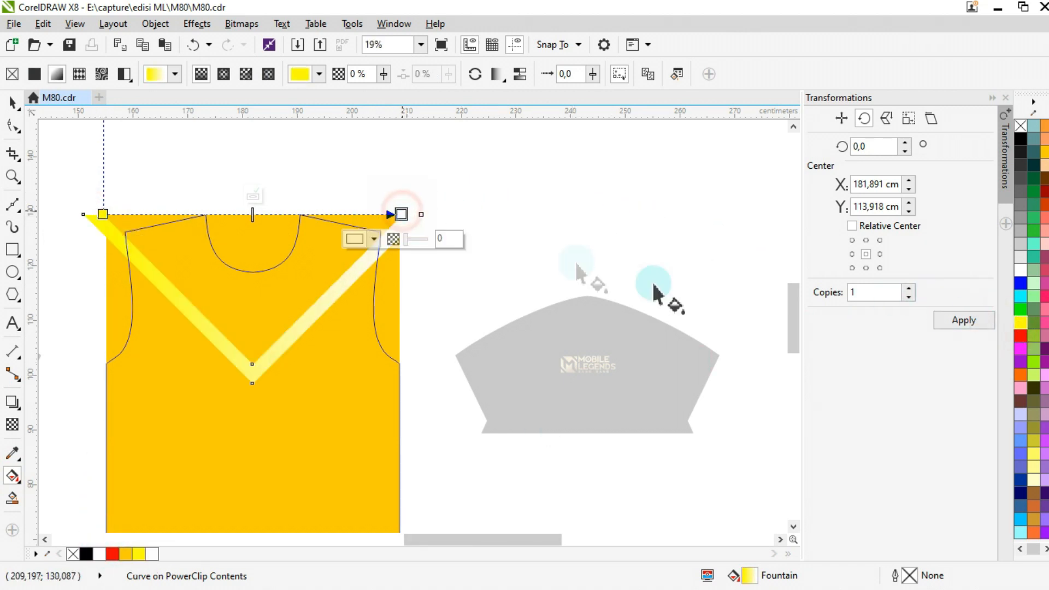
left_click(1021, 323)
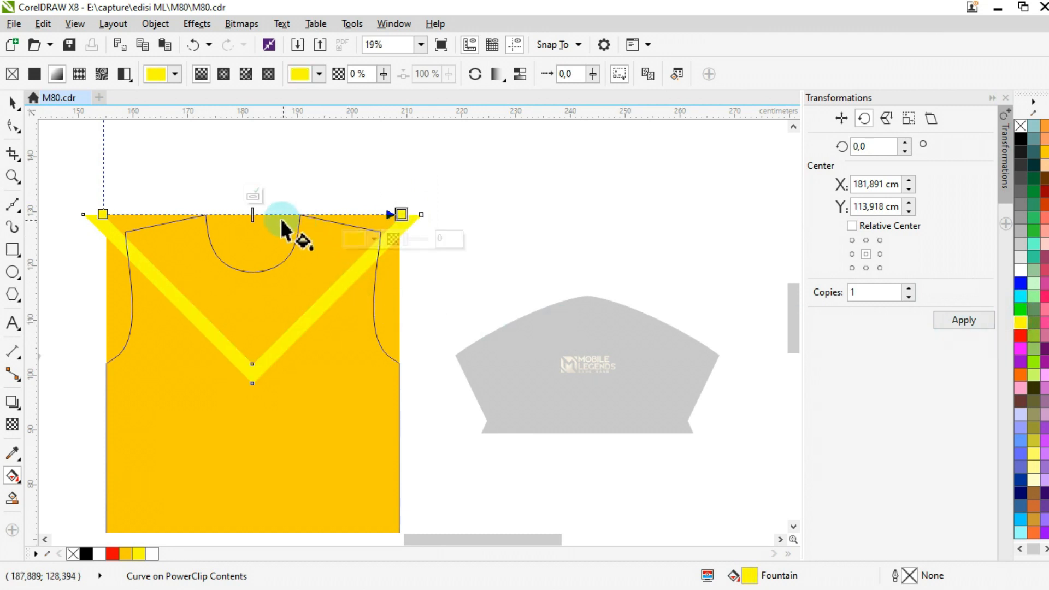
Add a colour node at the midpoint of the stripe's fountain fill and make it red.
left_click(265, 215)
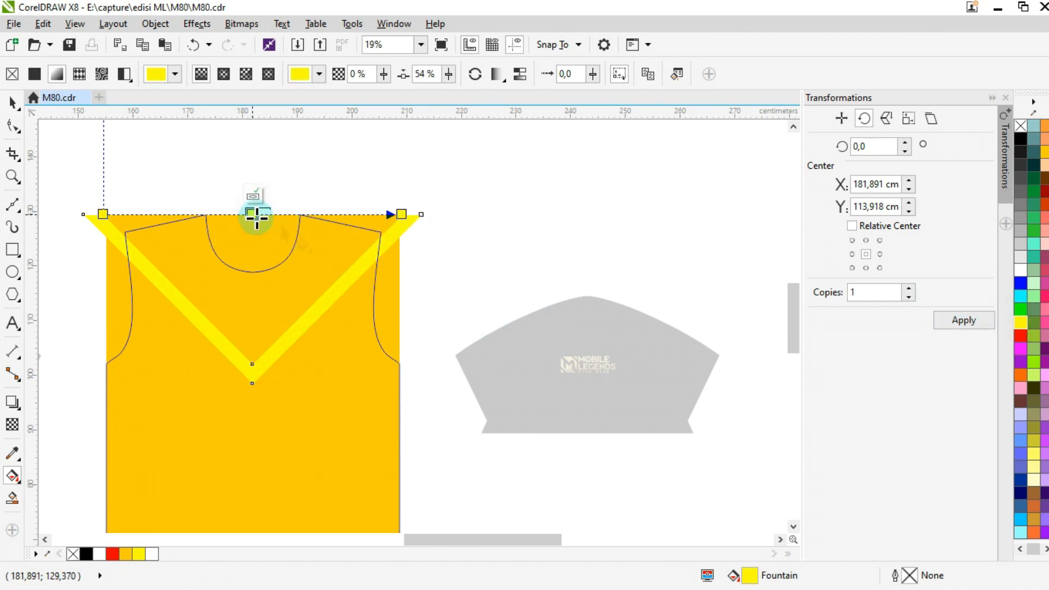
left_click(1044, 193)
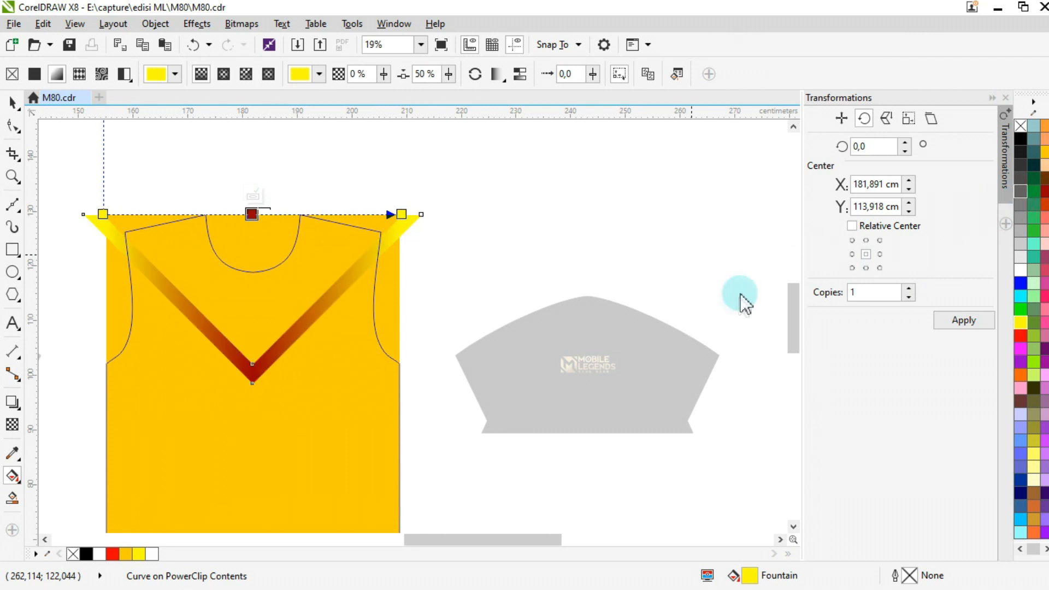
left_click(1020, 340)
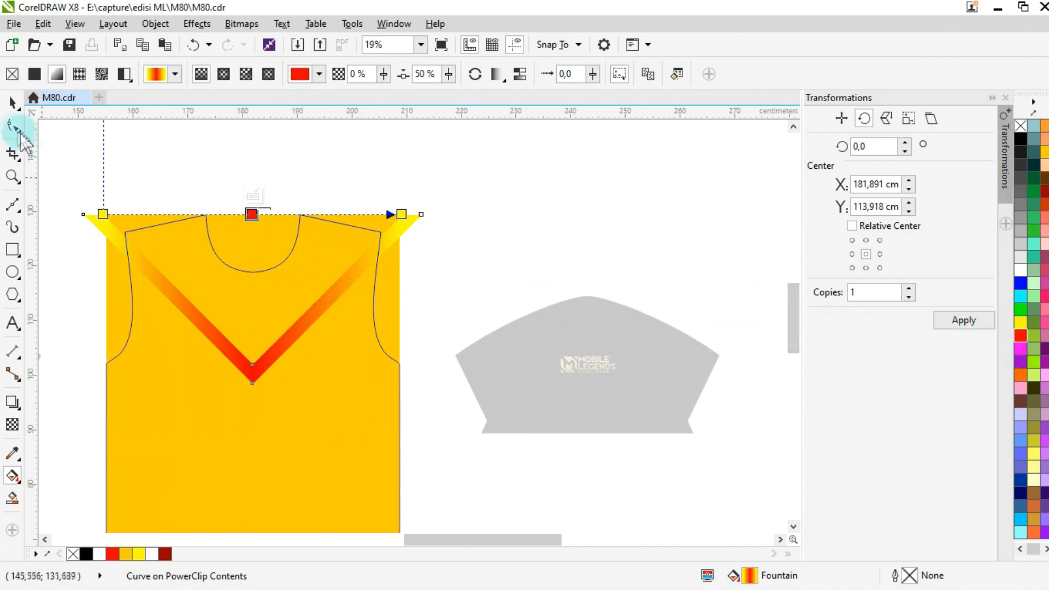
left_click(13, 102)
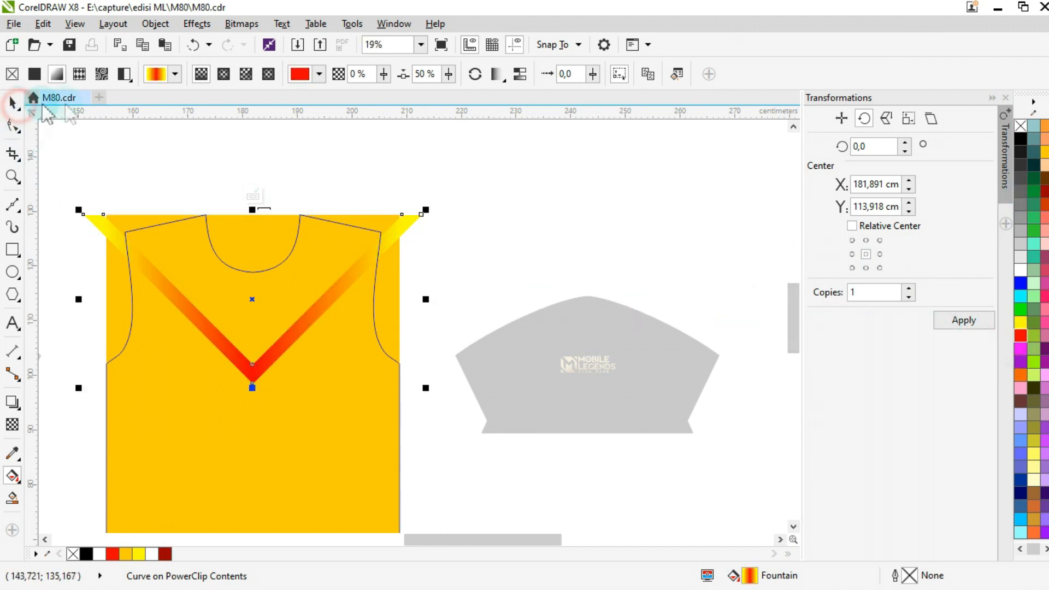
Apply a uniform transparency of 50 to the V-shaped stripe.
left_click(12, 425)
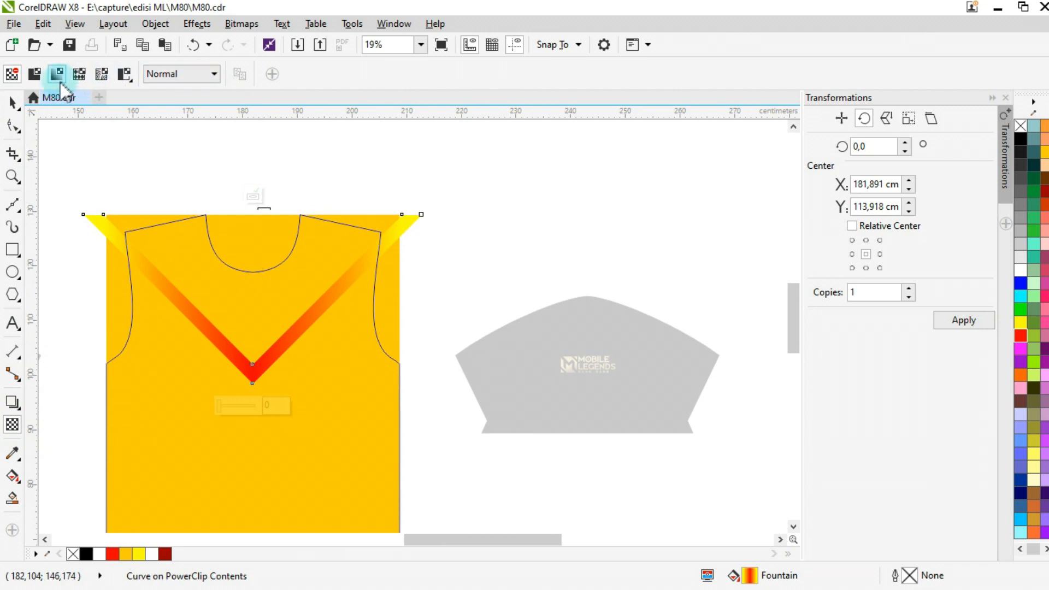
left_click(35, 76)
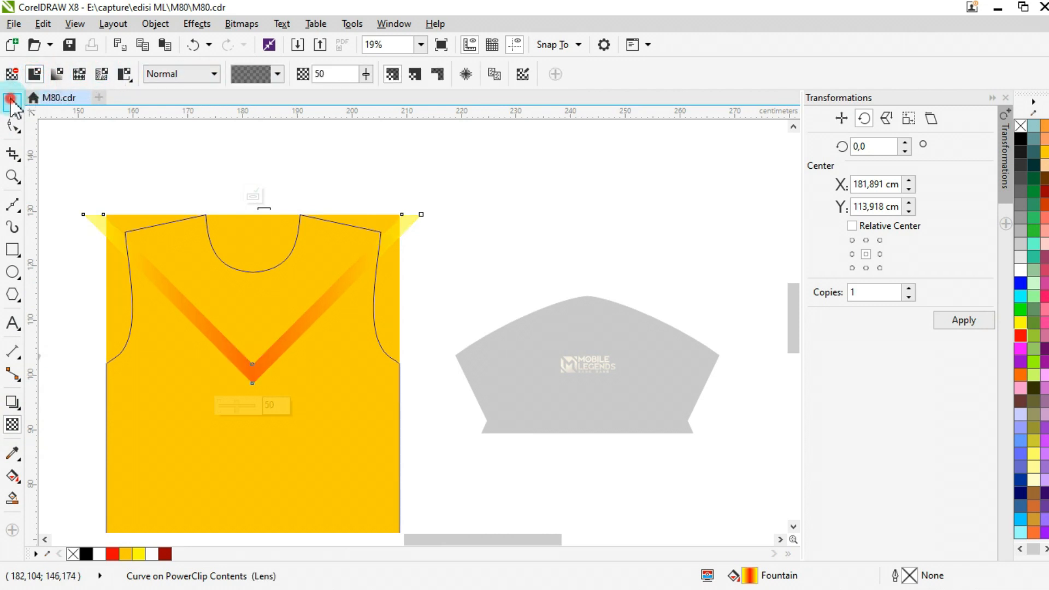
left_click(12, 103)
Place a second V stripe above the first one, and copy the pair straight down to make four evenly spaced stripes.
mouse_move(252, 369)
left_mouse_down()
mouse_move(254, 291)
mouse_move(252, 356)
left_mouse_up()
left_click(256, 307, "shift")
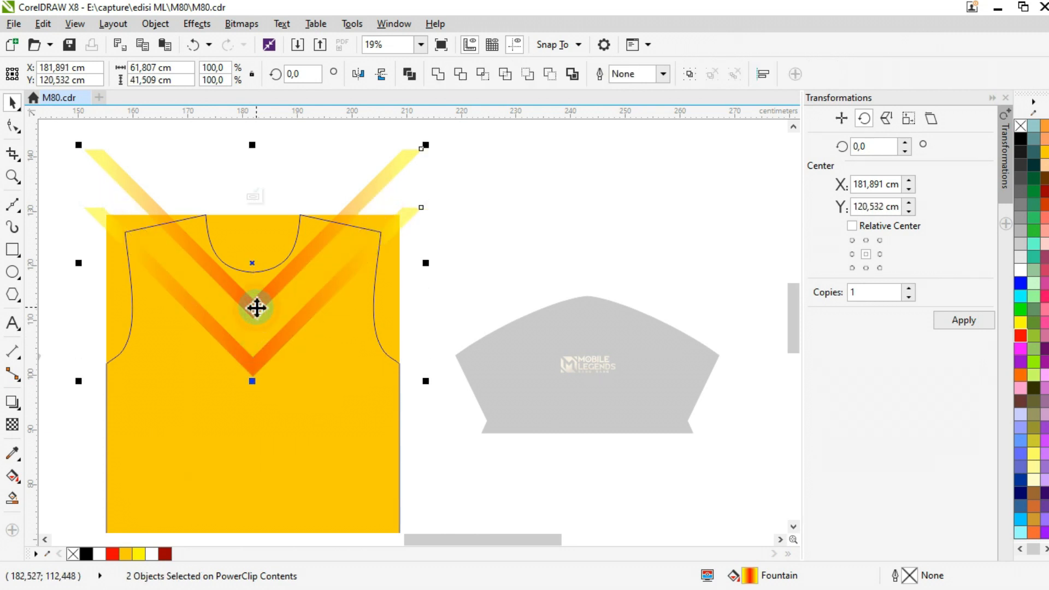
left_click_drag(256, 306, 255, 417)
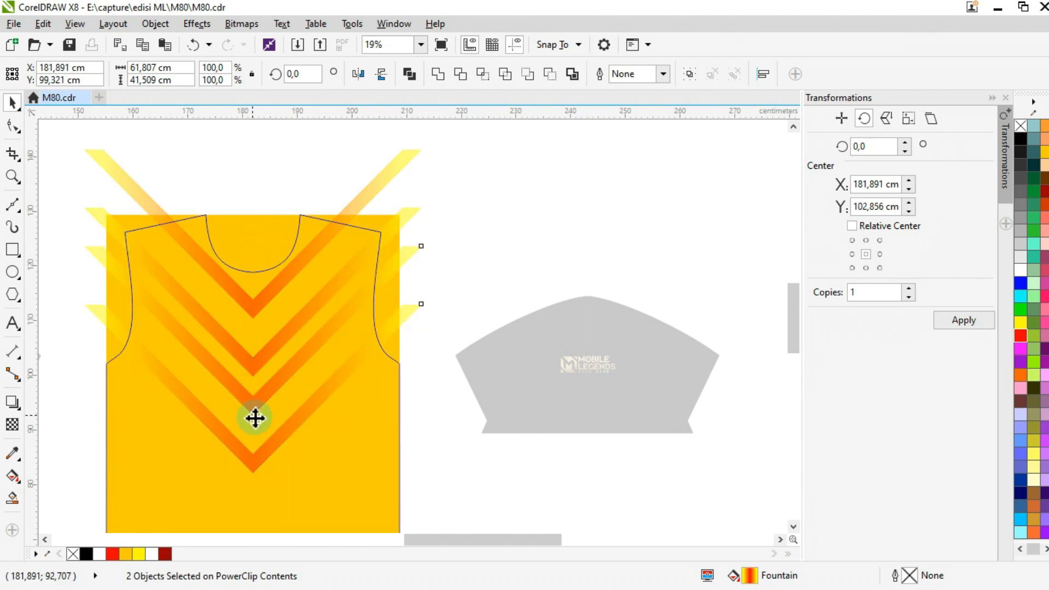
Copy all four V stripes straight down so that the evenly spaced pattern covers the shirt's lower part.
scroll(281, 237, "down", 2)
left_click_drag(391, 166, 202, 308)
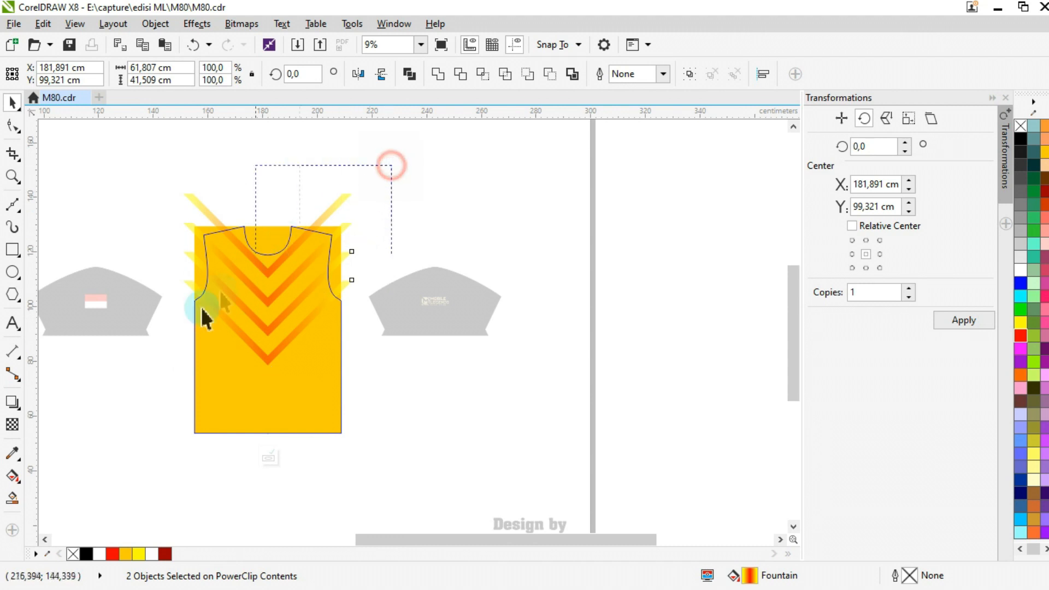
left_click_drag(155, 385, 156, 389)
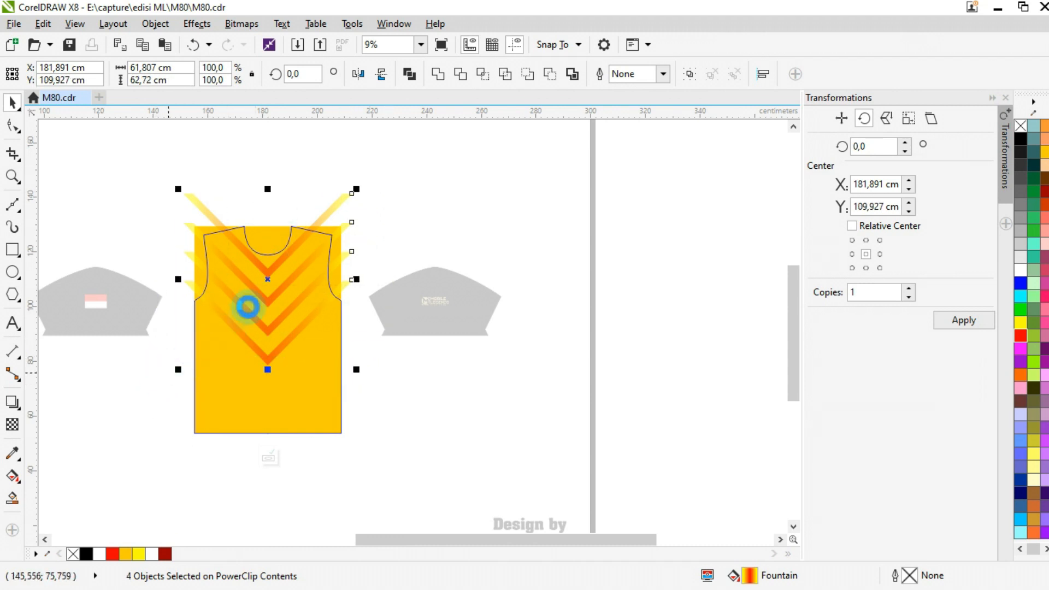
left_click_drag(270, 268, 267, 403)
scroll(267, 368, "up", 2)
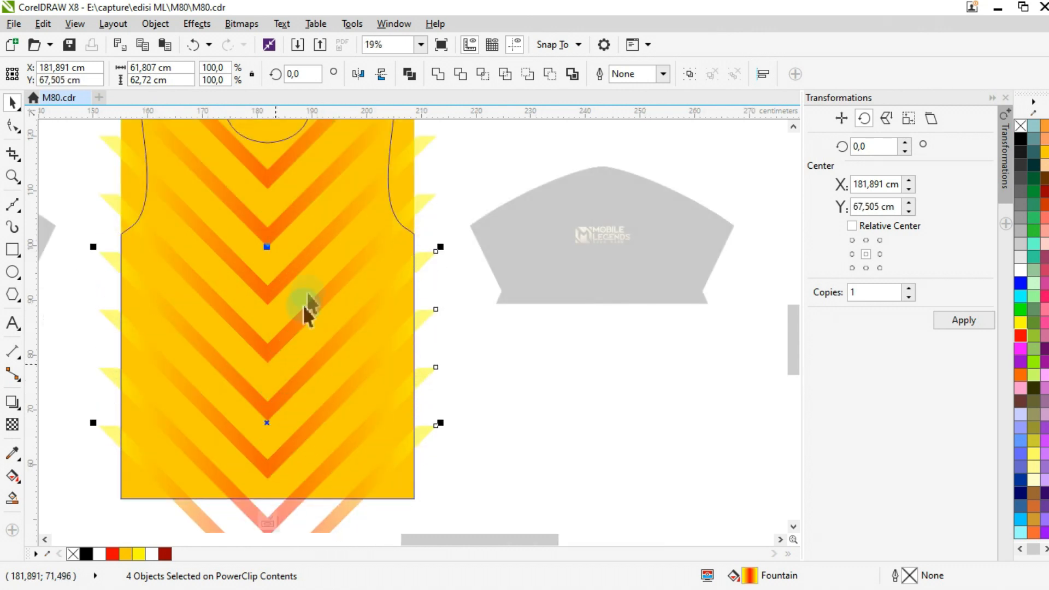
Select all eight V stripes and add a vertically mirrored copy over them to form a criss-cross lattice.
scroll(307, 311, "down", 2)
left_click_drag(407, 137, 162, 449)
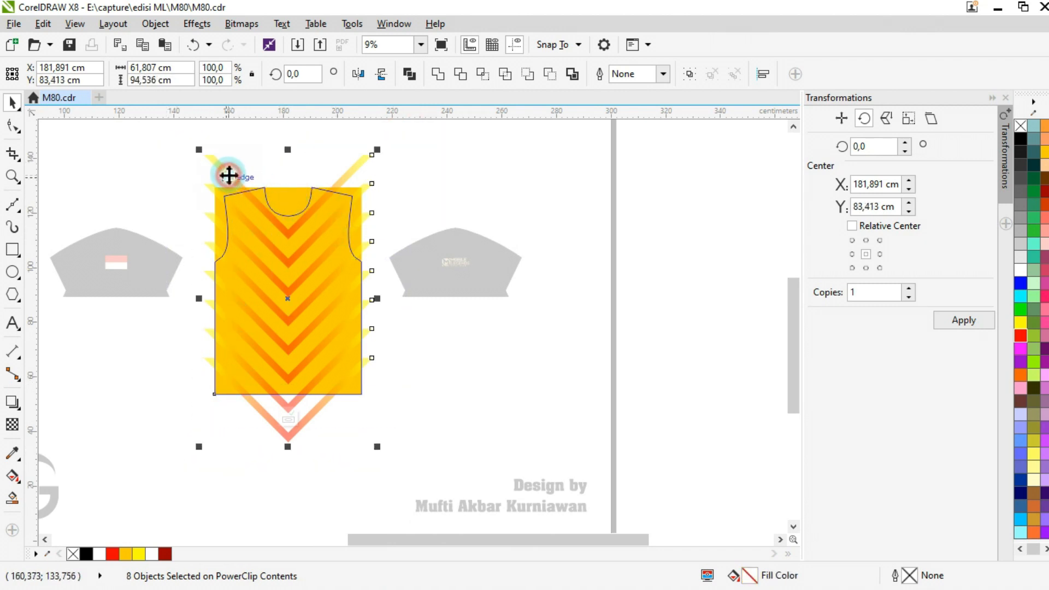
scroll(280, 181, "up", 2)
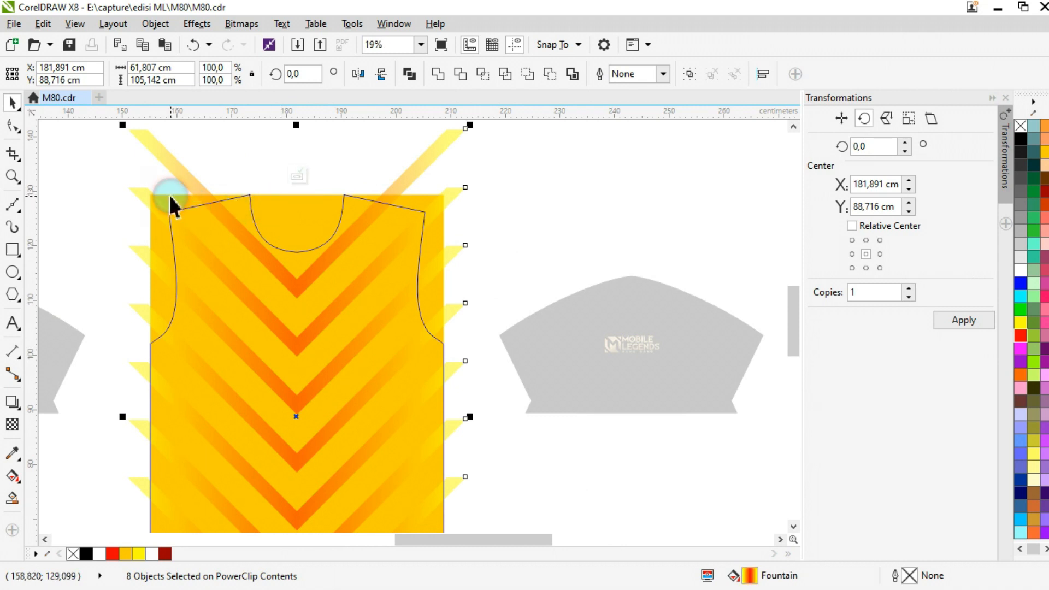
scroll(343, 193, "down", 2)
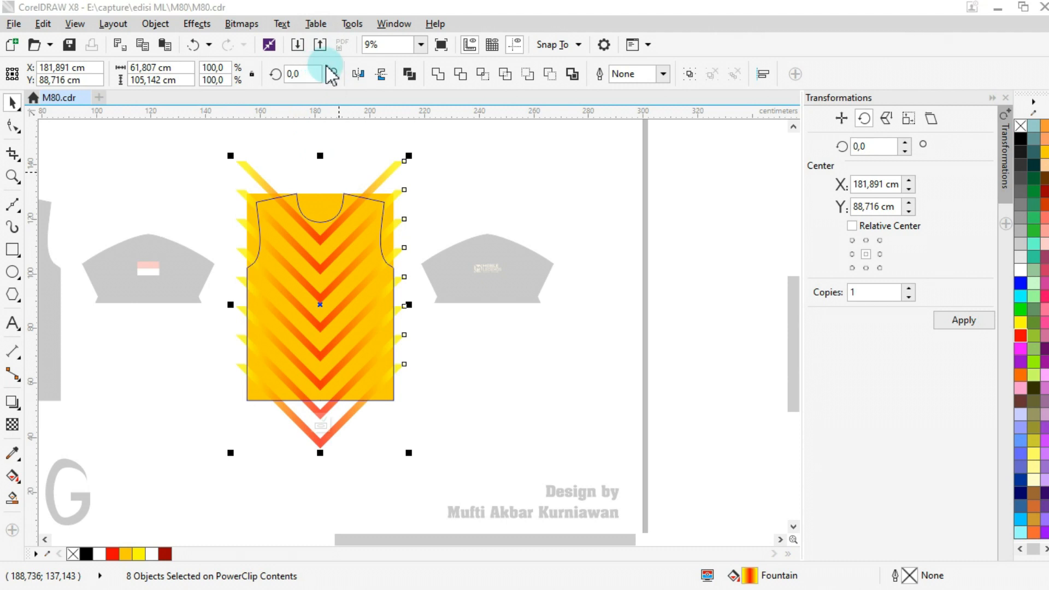
left_click(320, 46)
left_click(994, 567)
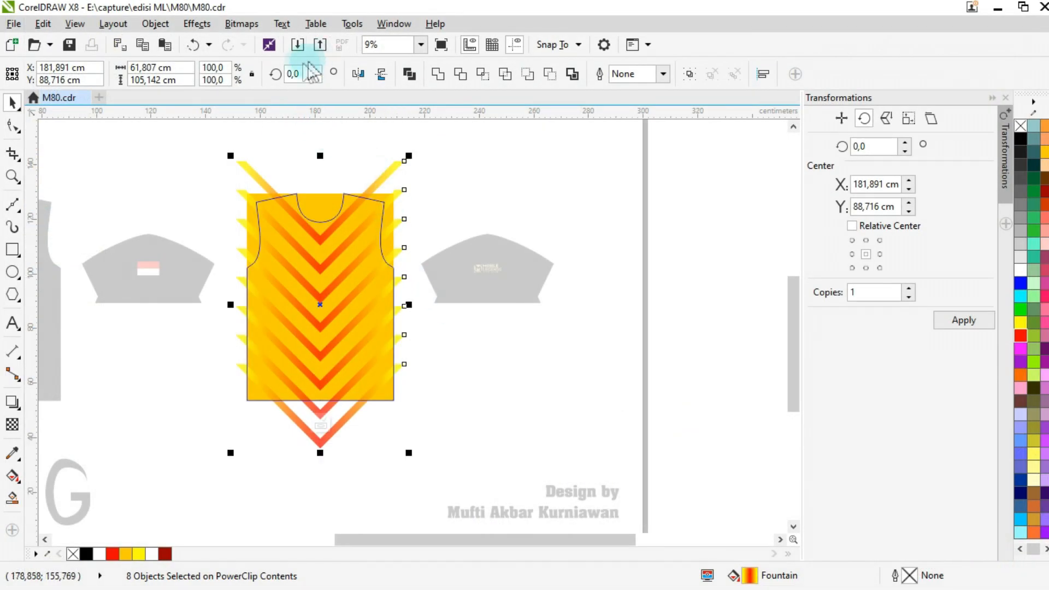
left_click(382, 73)
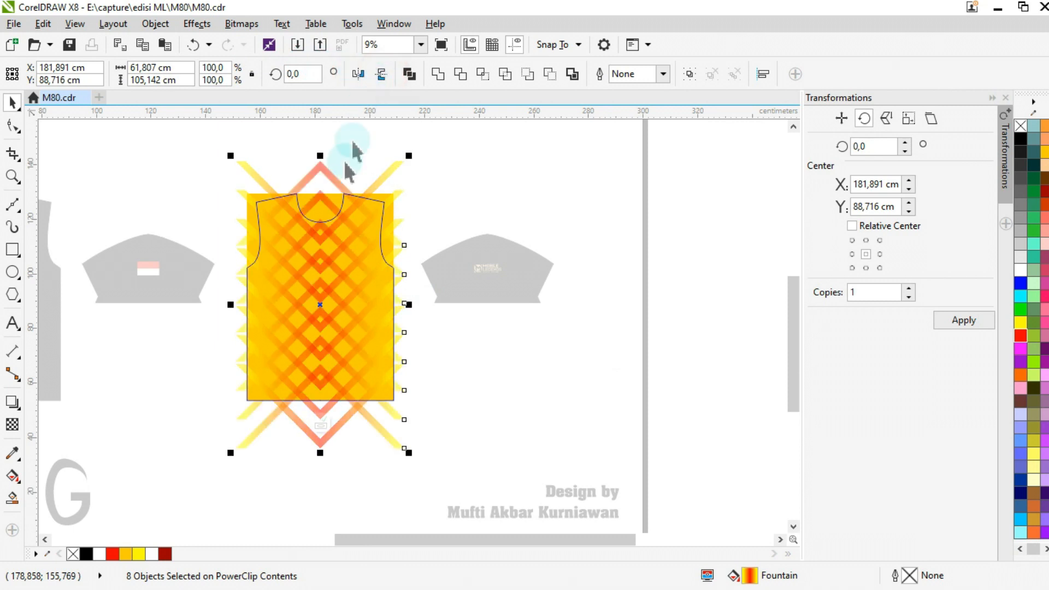
scroll(323, 300, "up", 2)
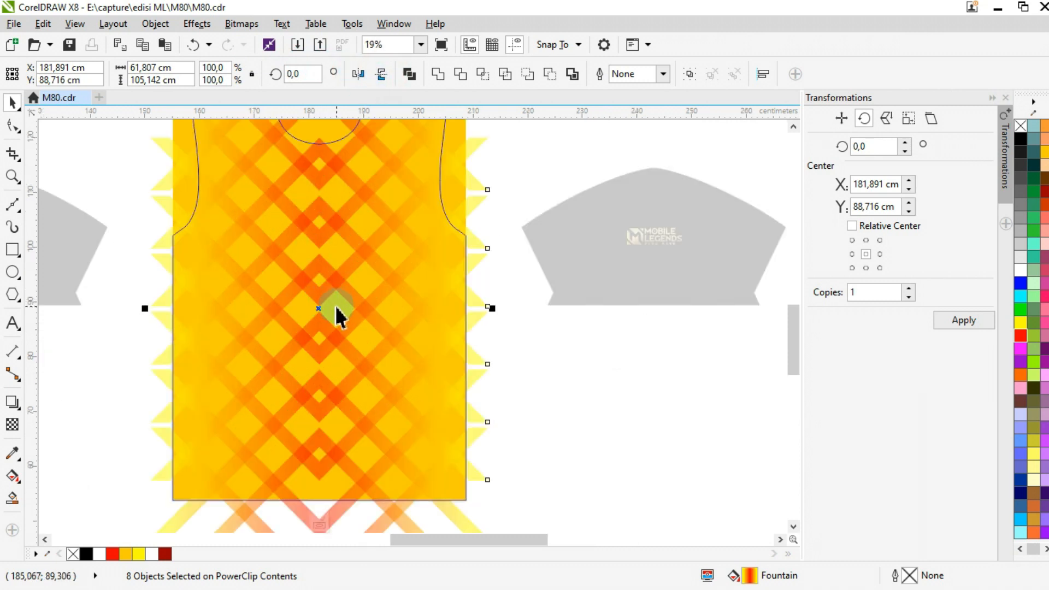
scroll(335, 307, "down", 2)
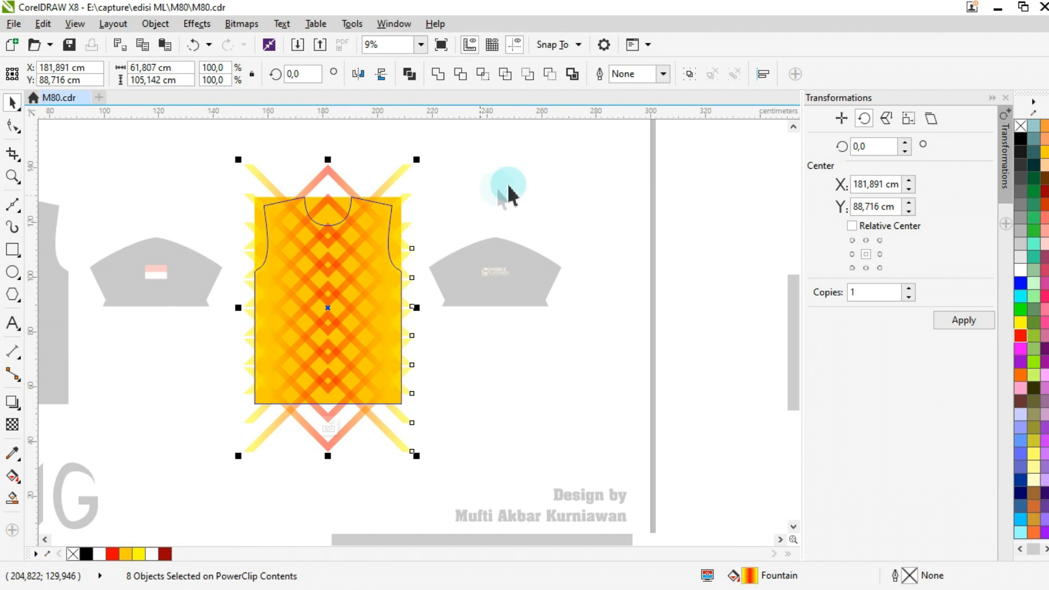
Select the whole stripe lattice and PowerClip it inside the yellow shirt rectangle.
left_click(446, 145)
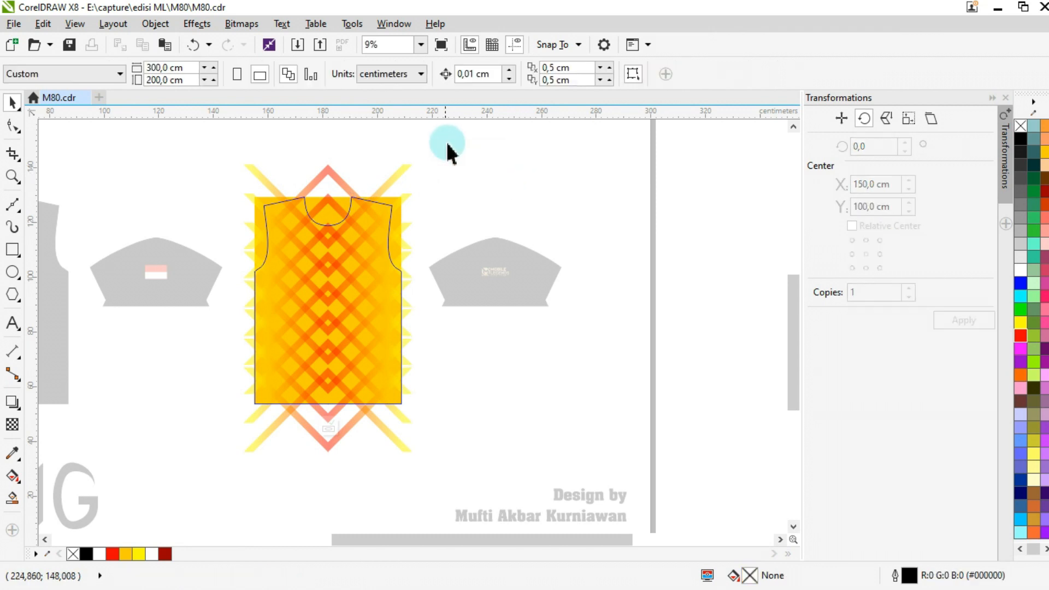
left_click_drag(462, 144, 211, 463)
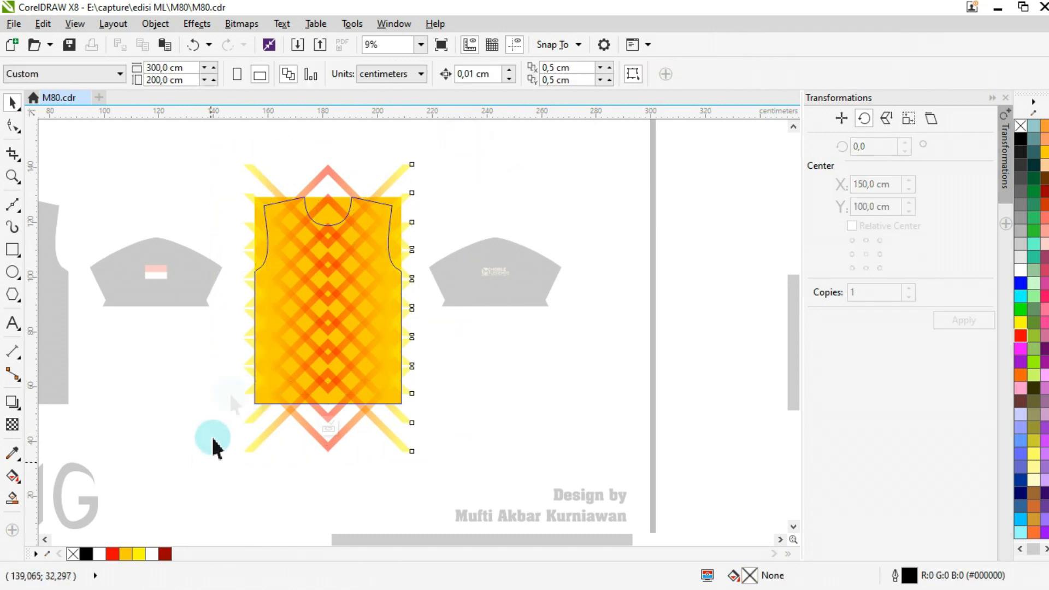
scroll(271, 191, "up", 3)
left_click(258, 214, "shift")
right_click(288, 184)
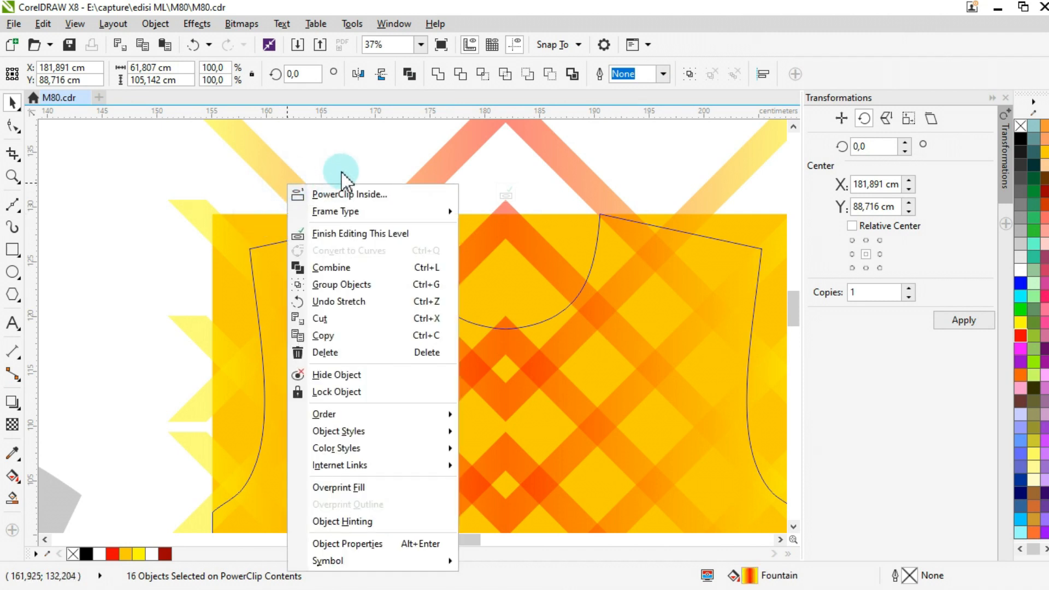
left_click(339, 195)
left_click(250, 215)
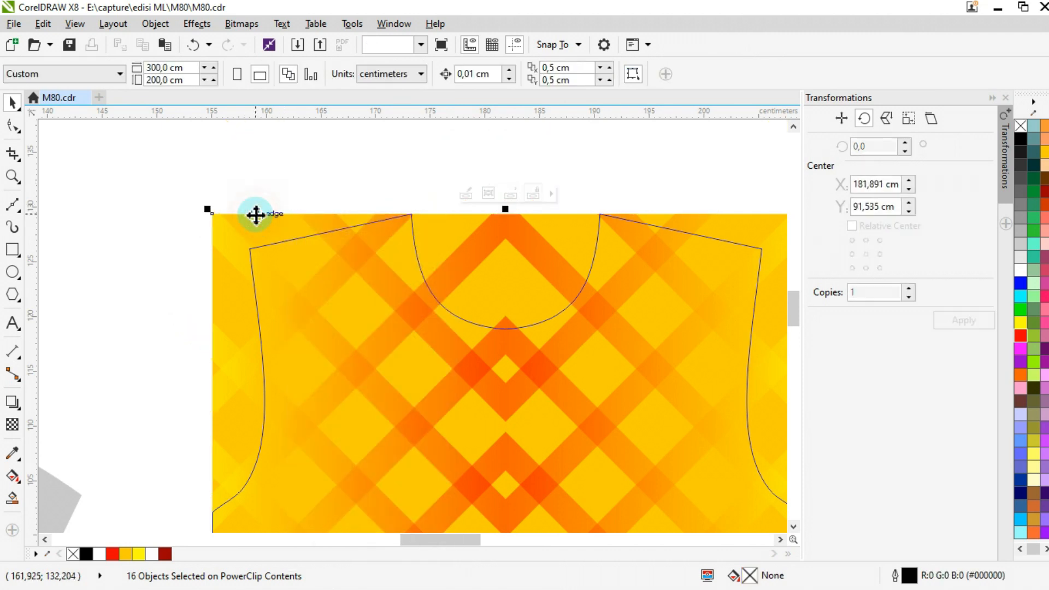
scroll(328, 164, "down", 3)
left_click(529, 355)
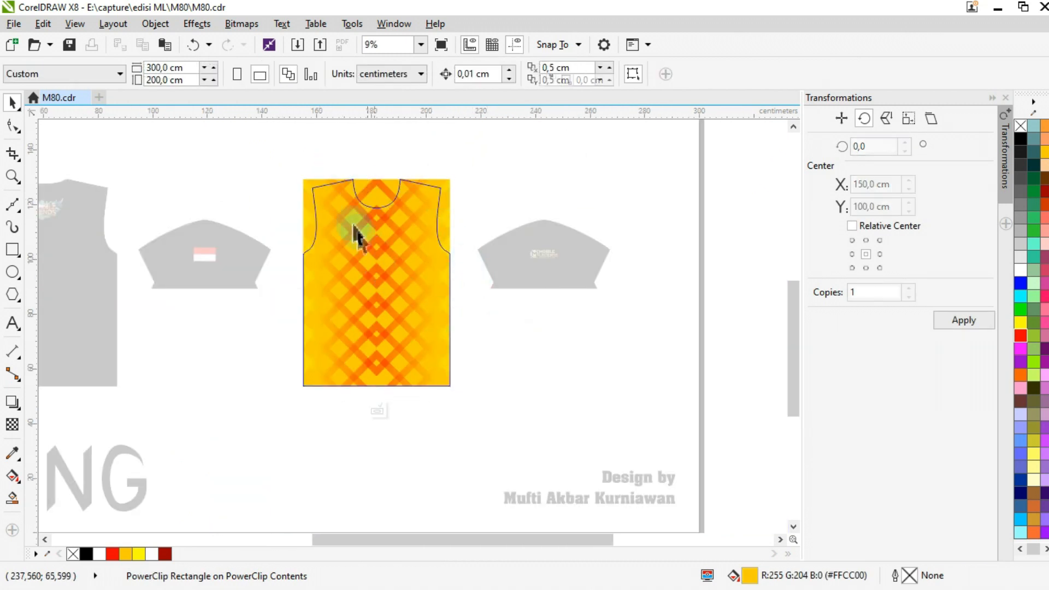
scroll(358, 234, "up", 2)
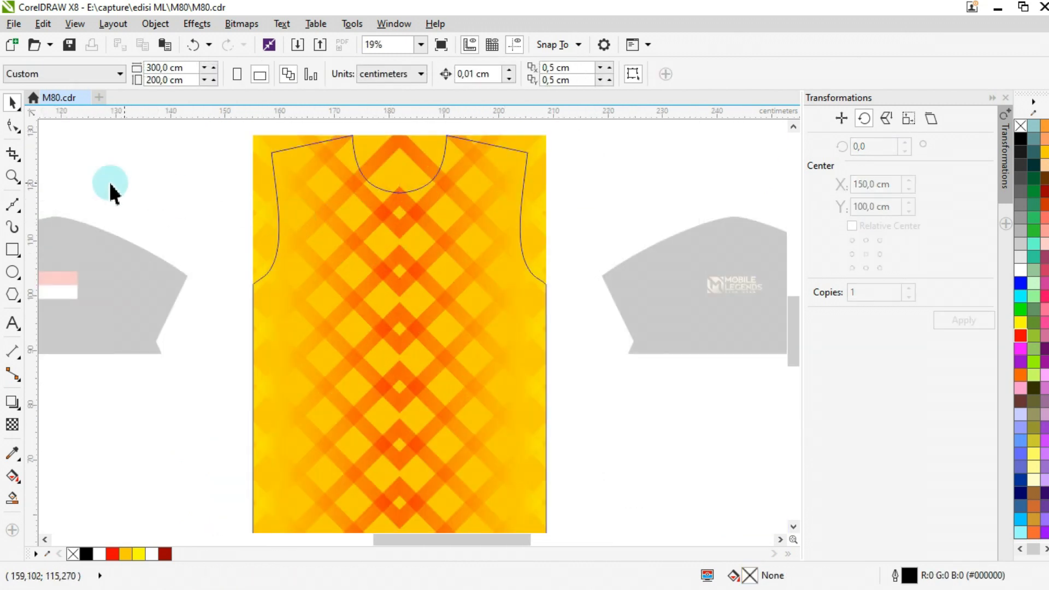
left_click(13, 251)
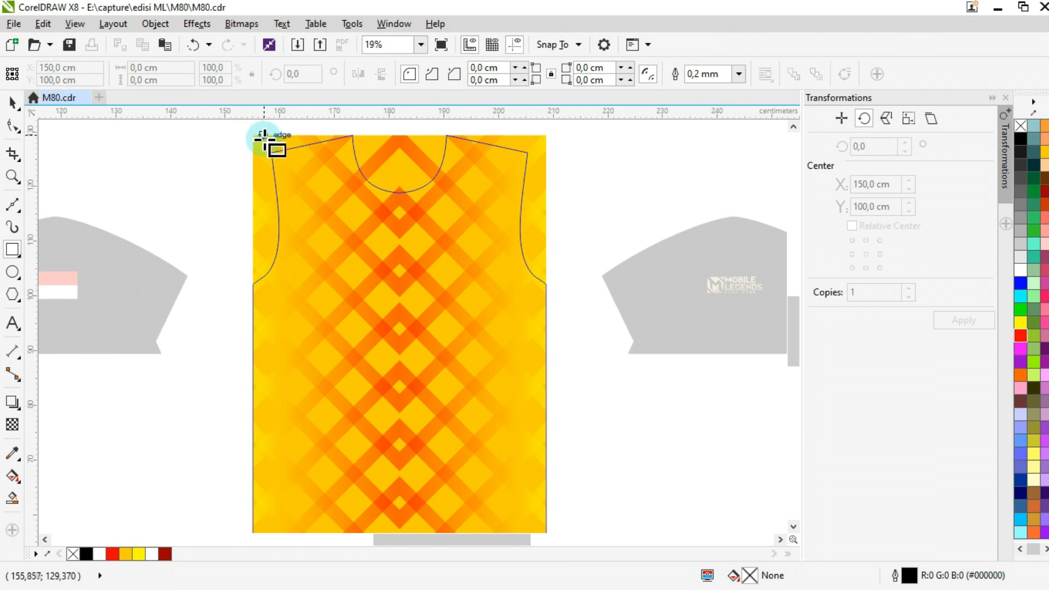
scroll(262, 135, "up", 2)
left_click(241, 133)
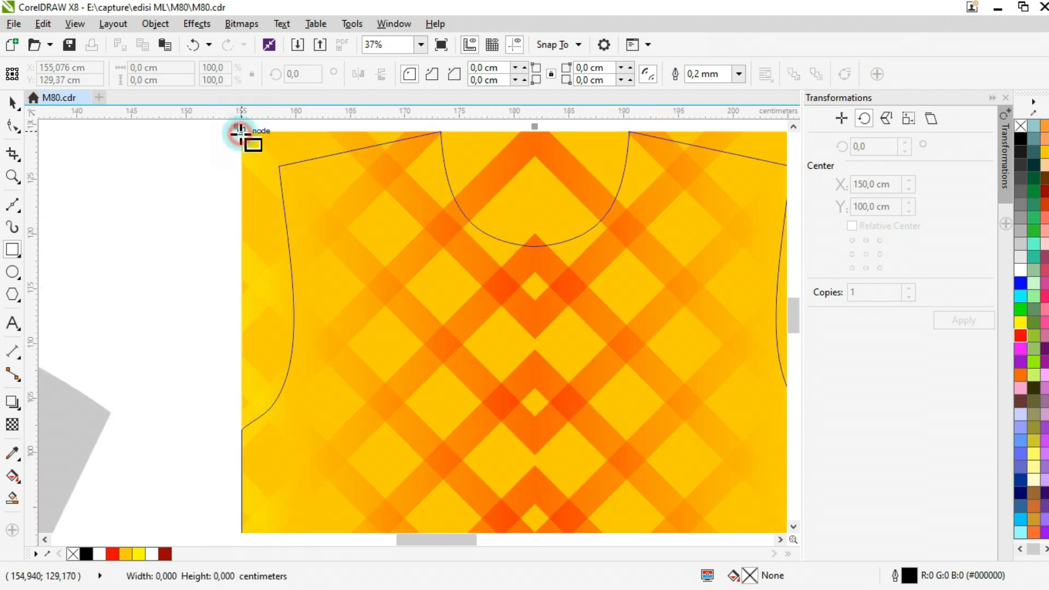
left_click(365, 284)
Draw a closed triangle about 13 cm wide and 25.6 cm tall along the shirt's left edge, starting at its upper corner.
left_click(12, 205)
left_click(240, 129)
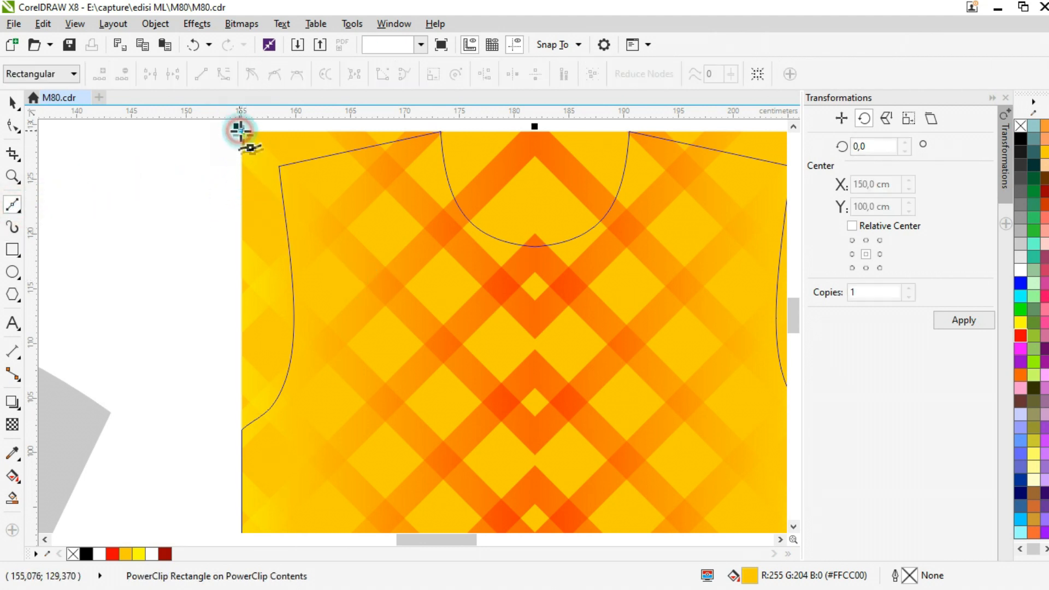
left_click(384, 267)
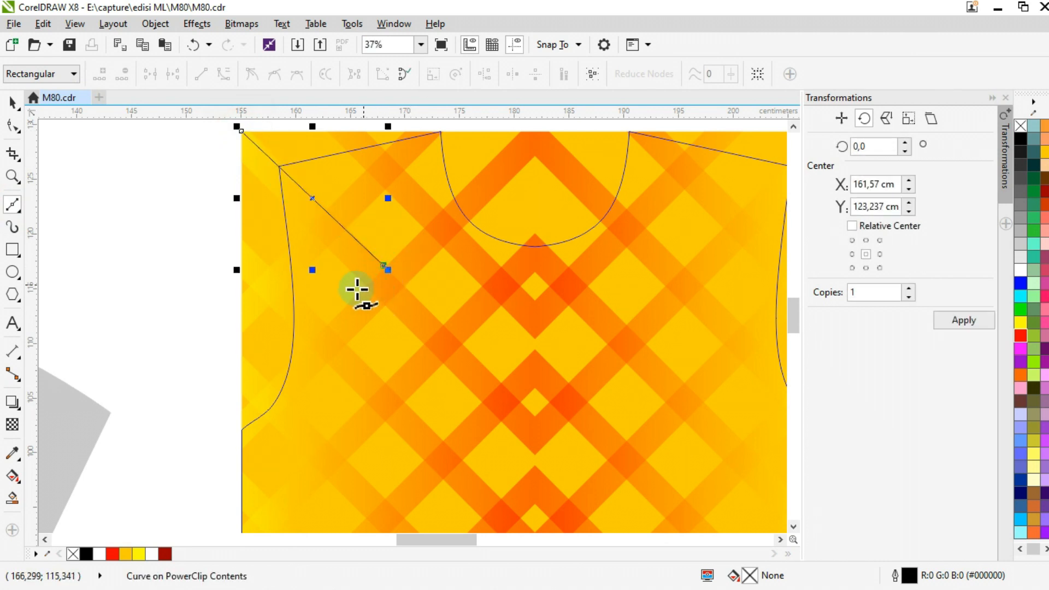
left_click(241, 411)
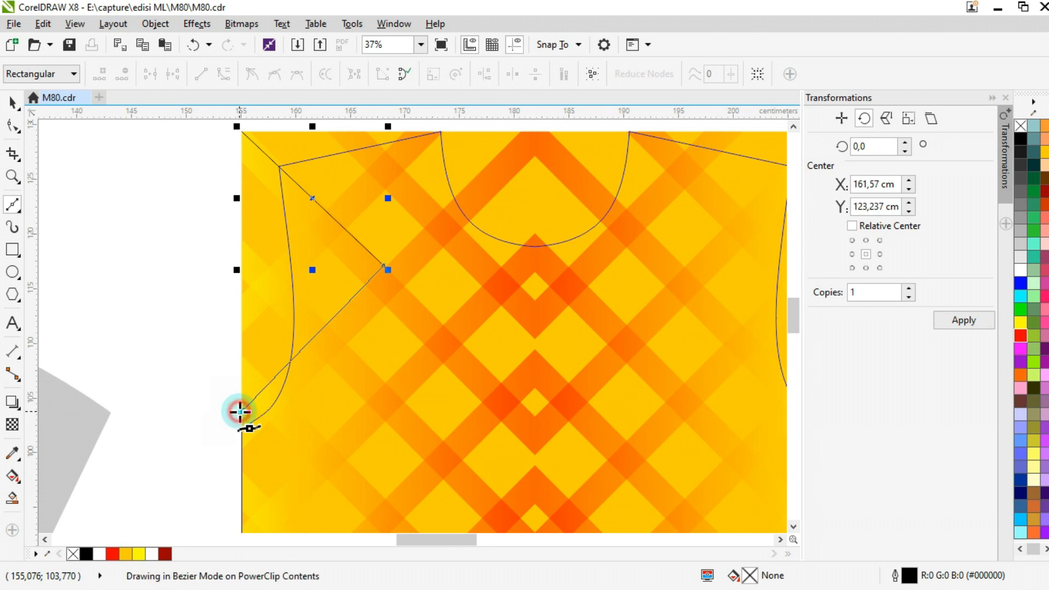
Add a node to blunt the triangle's upper corner and move its nodes so the sides line up with the lattice stripes.
left_click(12, 125)
scroll(246, 143, "up", 4)
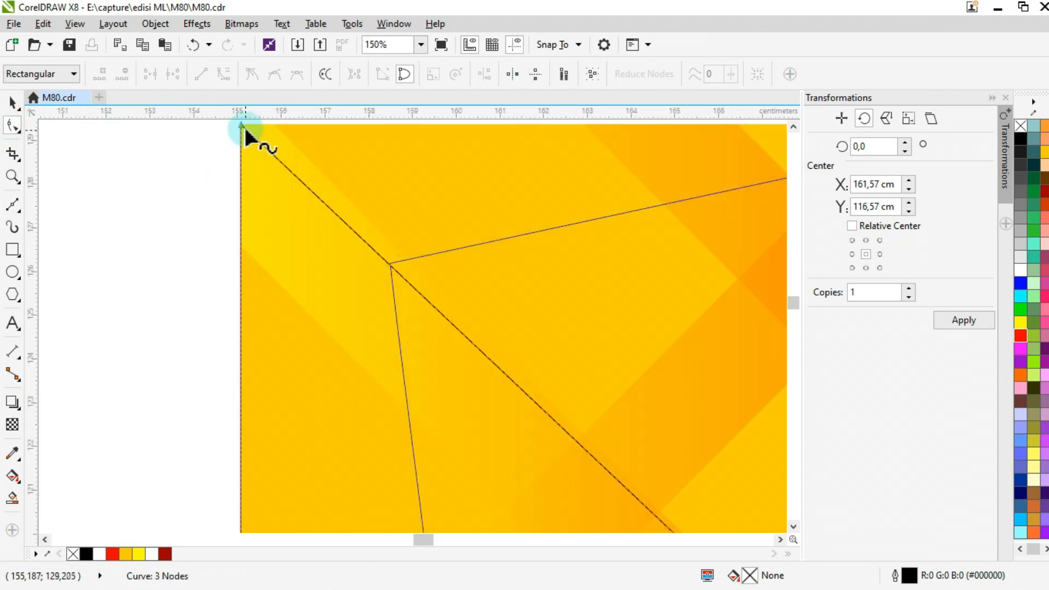
left_click_drag(261, 143, 277, 177)
scroll(277, 177, "down", 1)
scroll(436, 285, "down", 1)
scroll(488, 420, "up", 2)
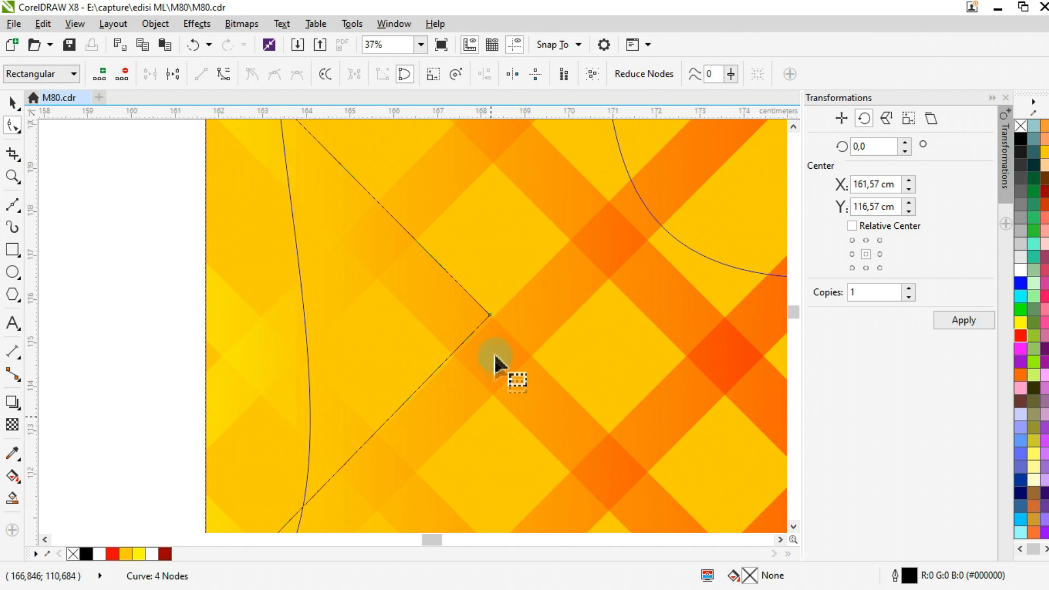
scroll(495, 363, "up", 3)
left_click_drag(474, 148, 489, 165)
scroll(484, 170, "down", 2)
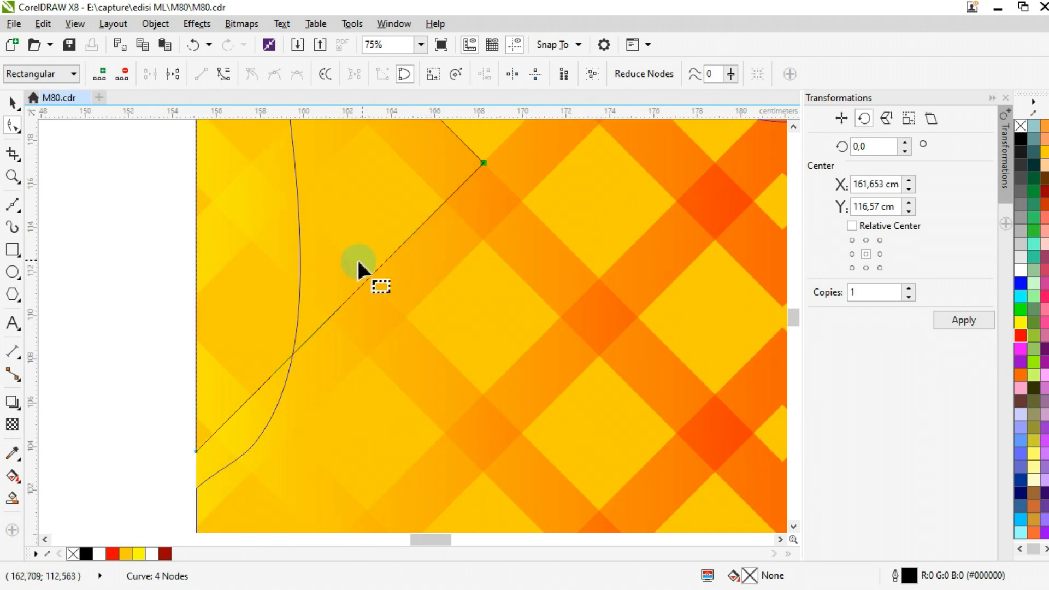
scroll(335, 316, "down", 2)
scroll(363, 241, "up", 1)
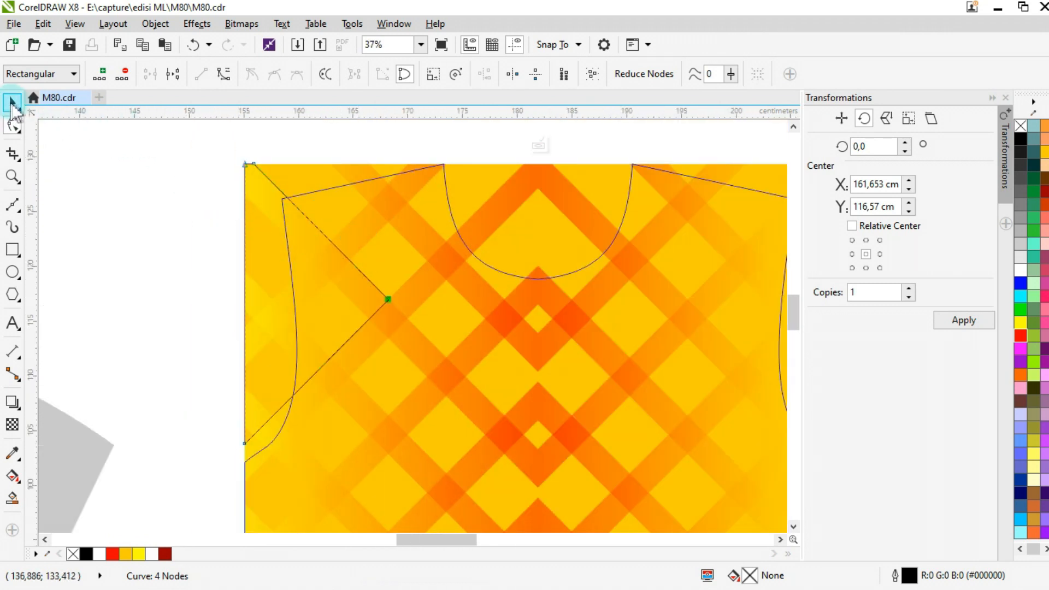
Fill the triangular shape with 90% black (#1A1A1A) and remove its outline.
left_click(12, 104)
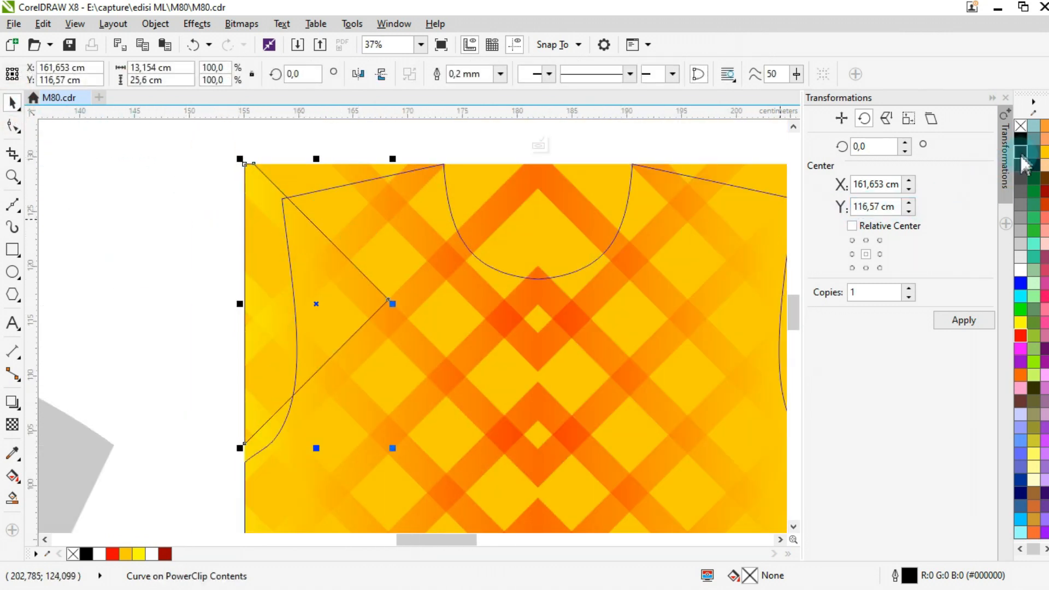
left_click(1022, 154)
right_click(1021, 127)
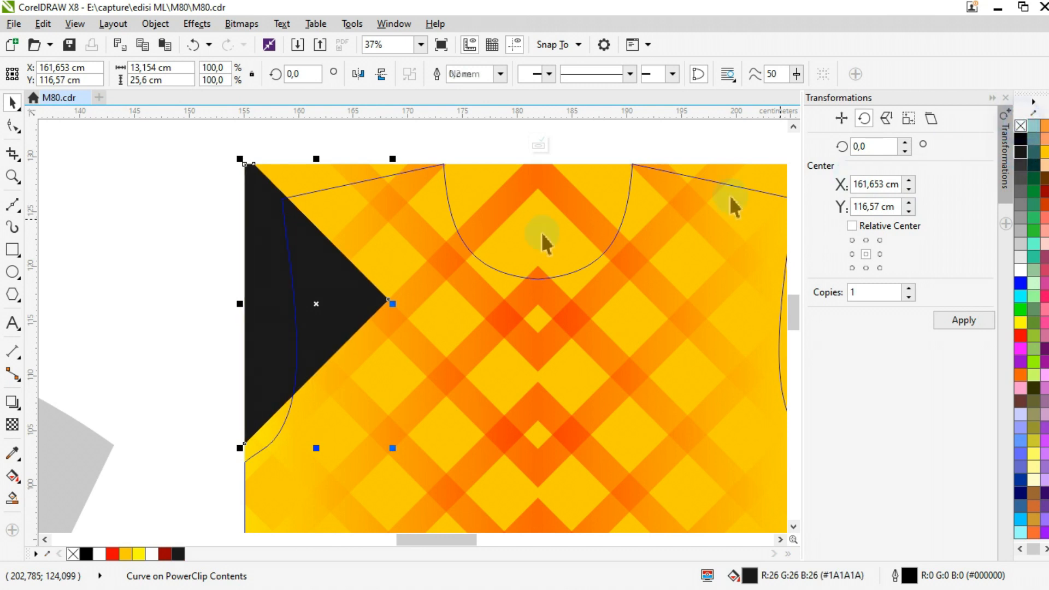
left_click(194, 284)
scroll(251, 273, "down", 2)
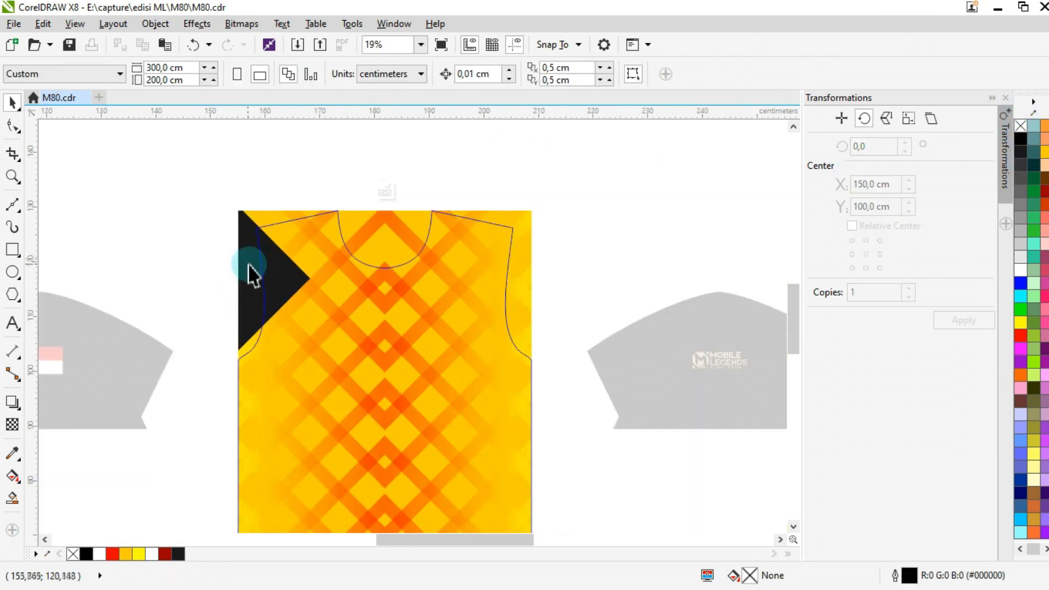
Draw a rectangle about 11.6 by 3.9 cm just below the black triangle at the shirt's left edge and convert it to curves.
left_click(12, 250)
scroll(274, 304, "up", 2)
left_click_drag(207, 390, 332, 436)
left_click(12, 127)
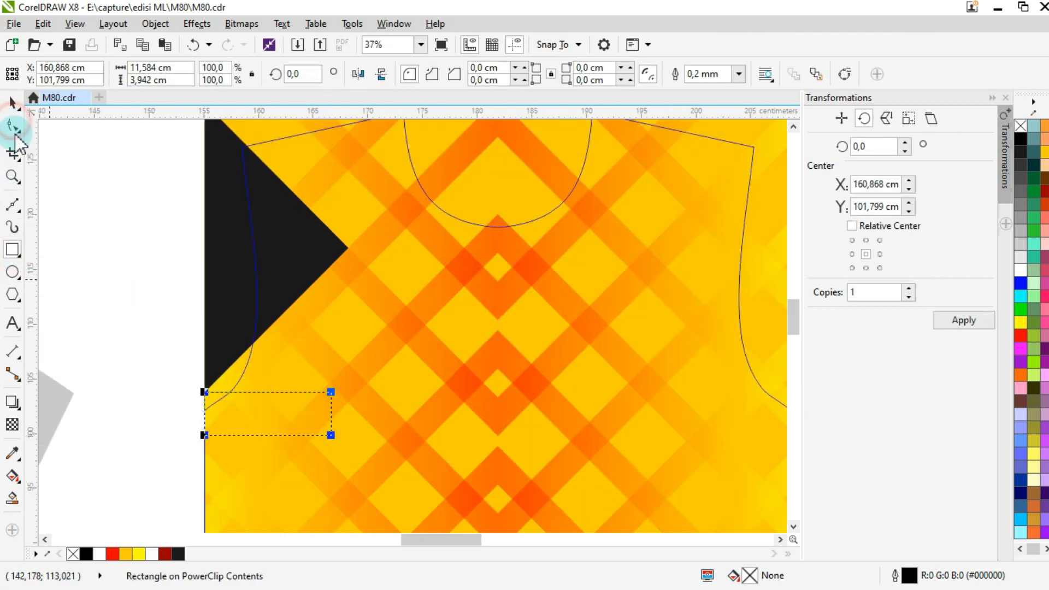
key("ctrl+q")
Raise the rectangle's two inner nodes to slant it parallel to the triangle's lower side, and shift the band straight down by its own thickness.
left_click_drag(353, 354, 294, 468)
left_click_drag(330, 415, 308, 277)
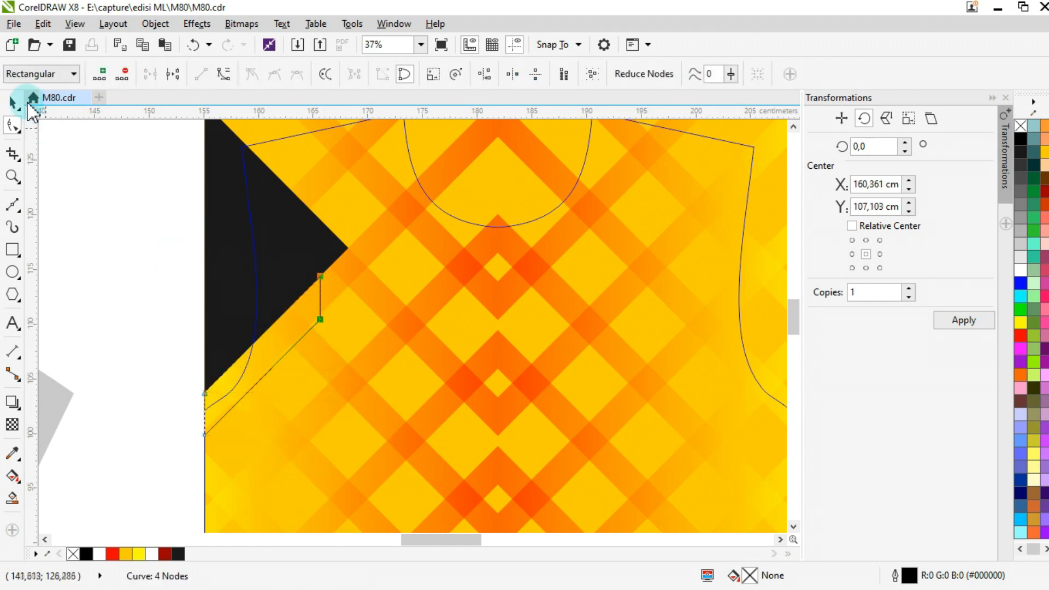
left_click(14, 100)
left_click_drag(206, 398, 204, 436)
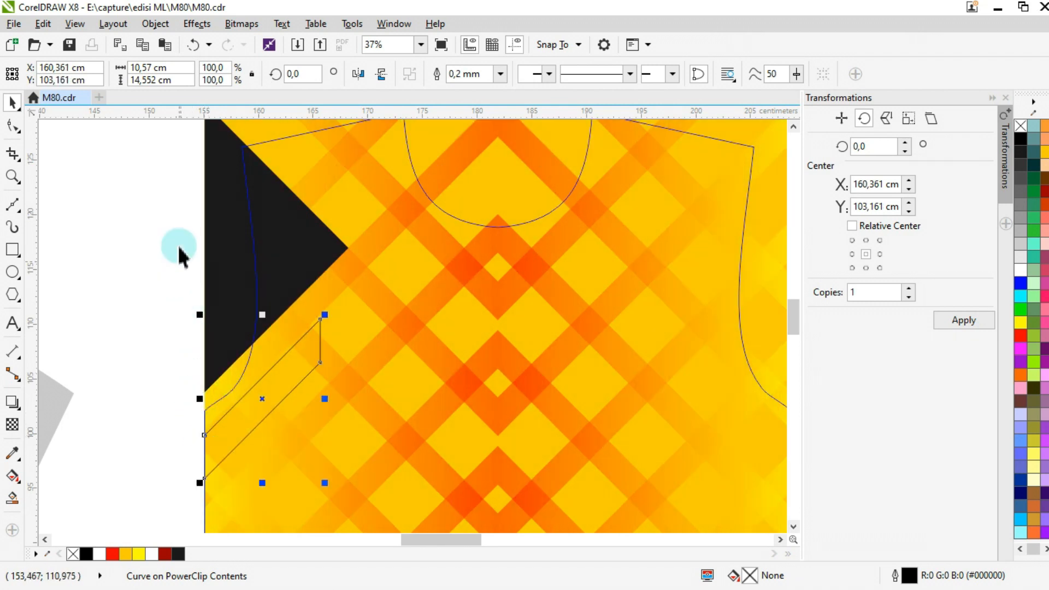
Fill the slanted band with 90% black and remove its outline.
scroll(181, 254, "down", 2)
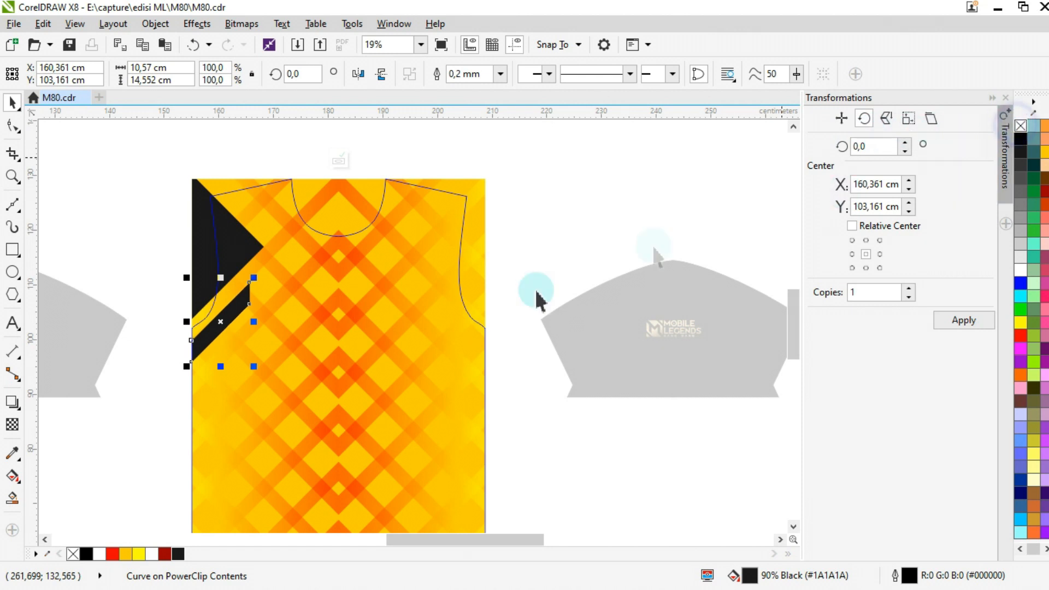
key("ctrl+v")
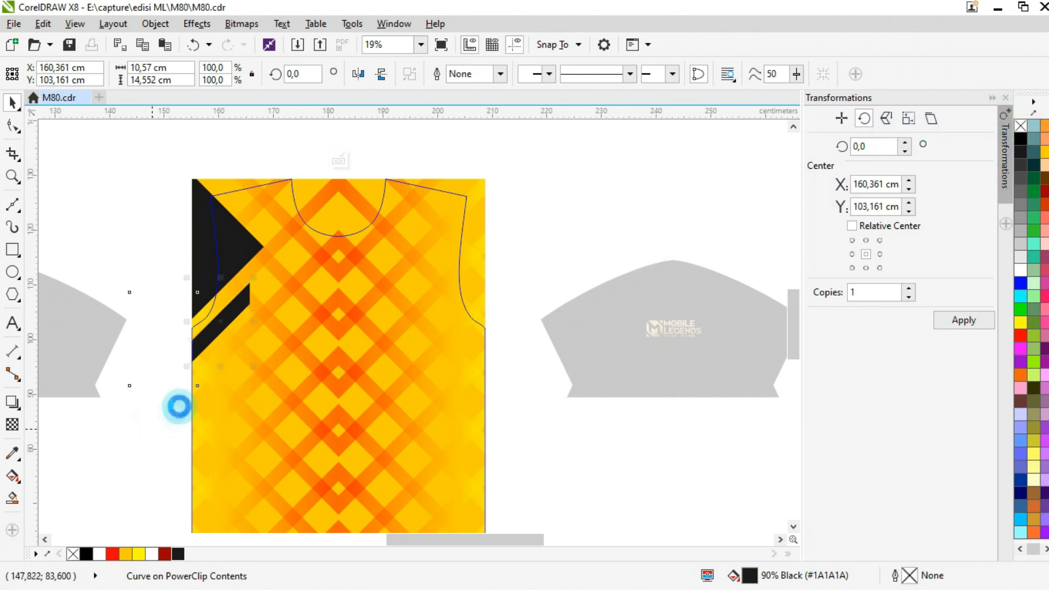
left_click_drag(174, 346, 199, 346)
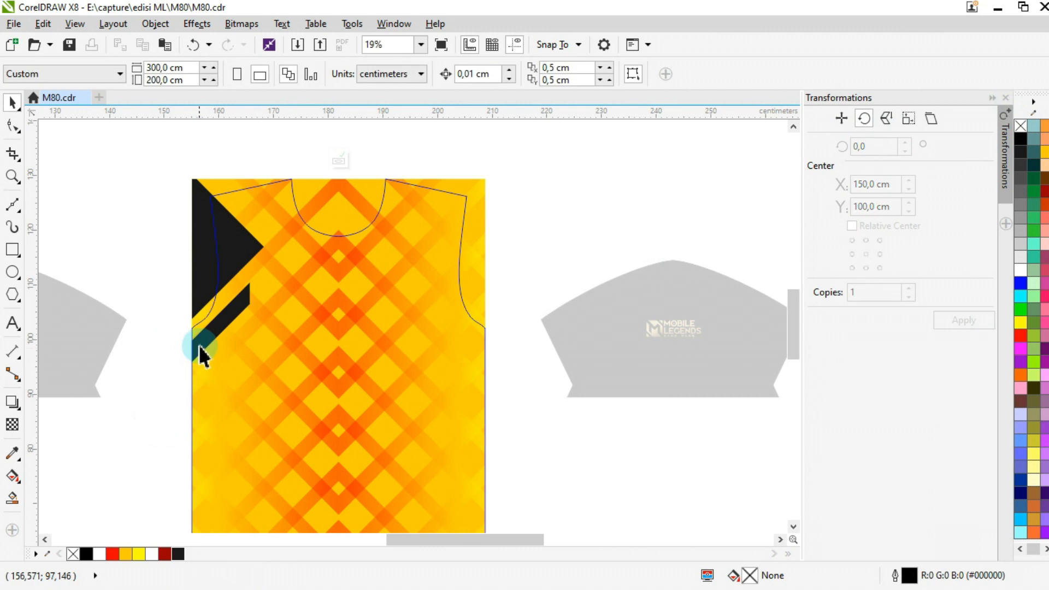
Copy the black band straight down the shirt's left edge, singly and in pairs, to make six evenly spaced slanted stripes.
left_click(204, 344)
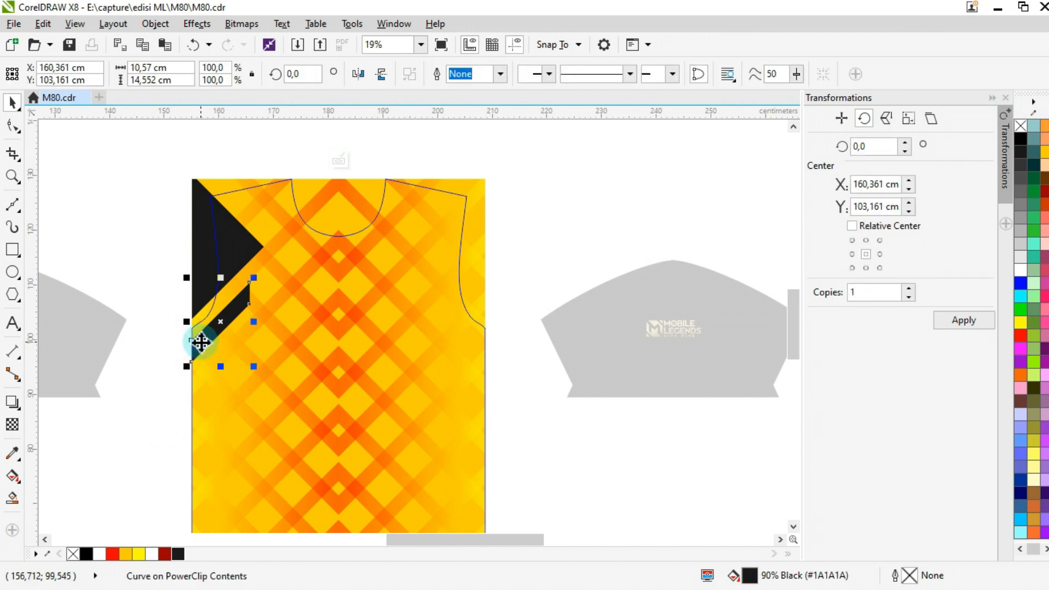
left_click_drag(191, 342, 194, 384)
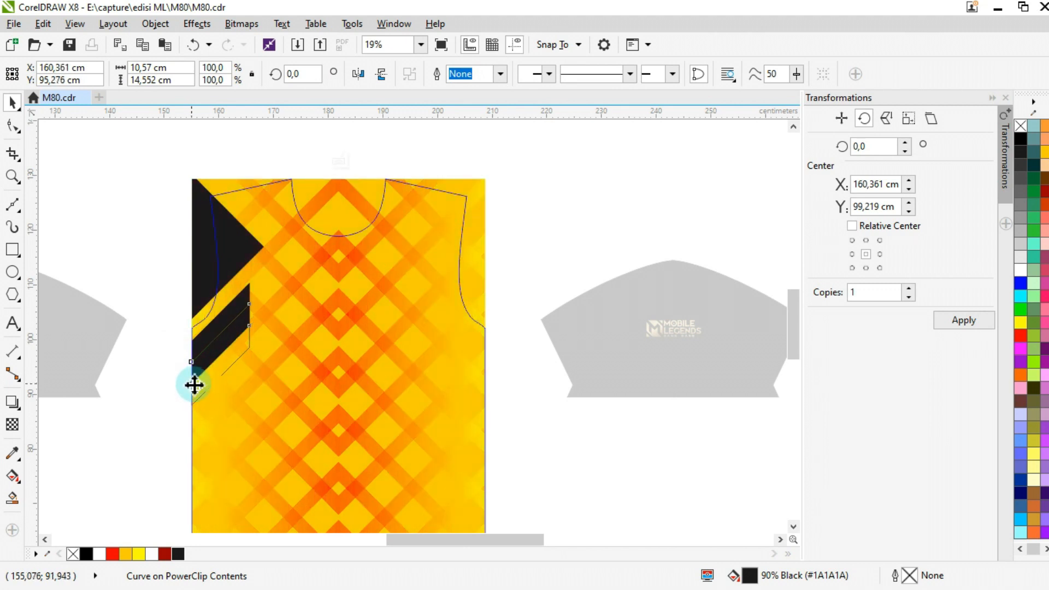
left_click_drag(157, 422, 281, 276)
scroll(246, 368, "down", 1)
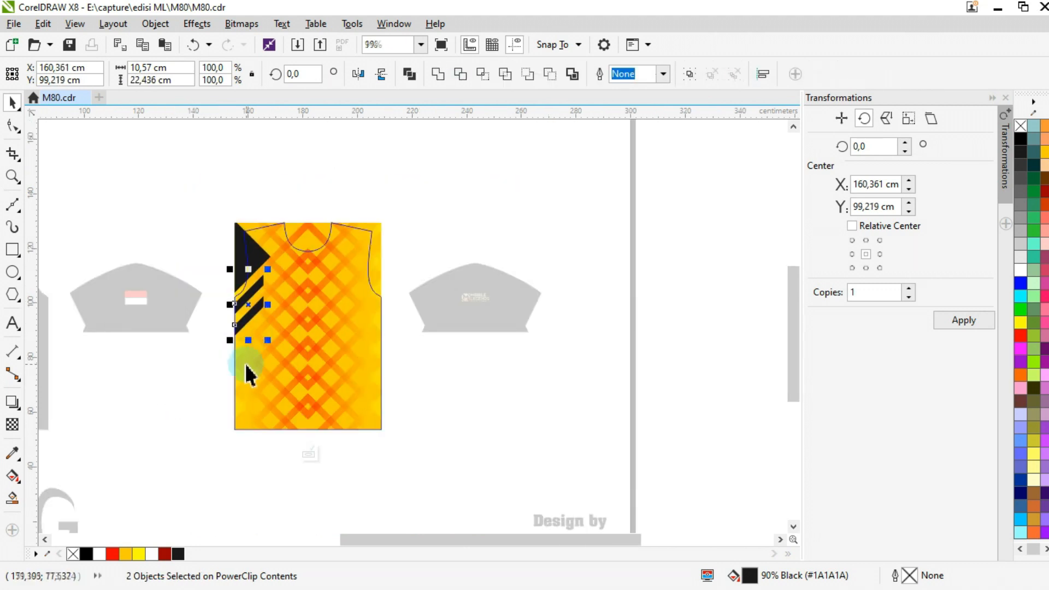
scroll(245, 363, "up", 1)
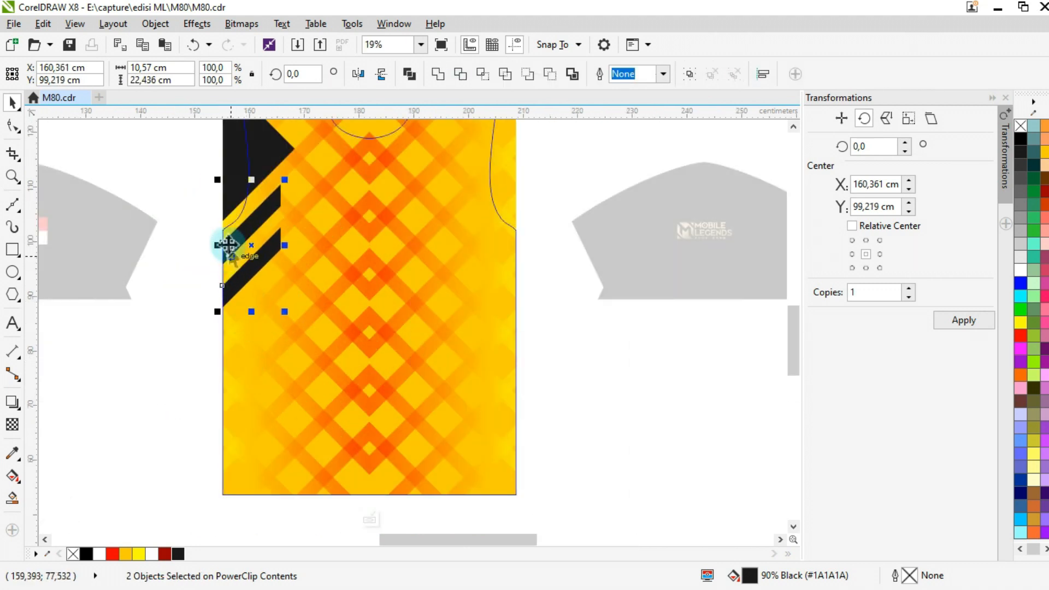
left_click_drag(224, 240, 223, 329)
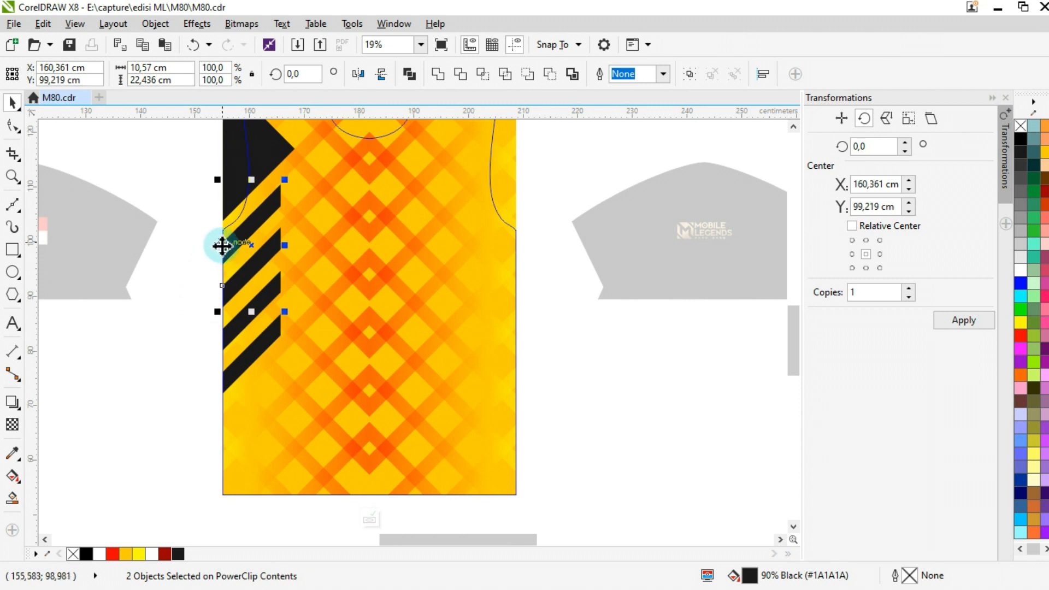
left_click_drag(222, 242, 223, 410)
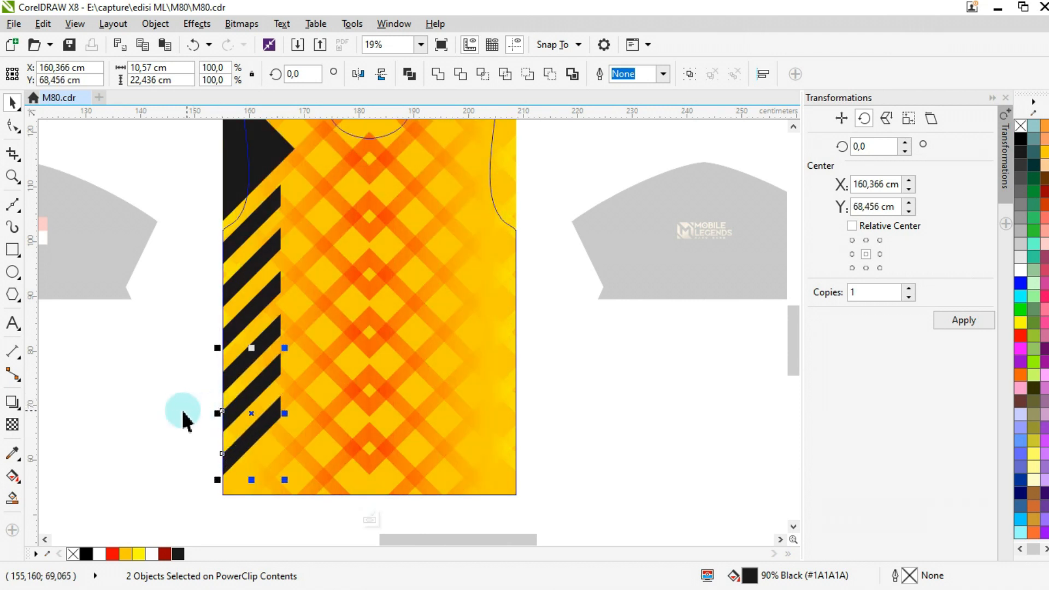
Select the black triangle and six stripes, and place a horizontally mirrored copy of them along the shirt's right edge.
scroll(175, 459, "down", 2)
left_click_drag(172, 465, 256, 234)
left_click(358, 73)
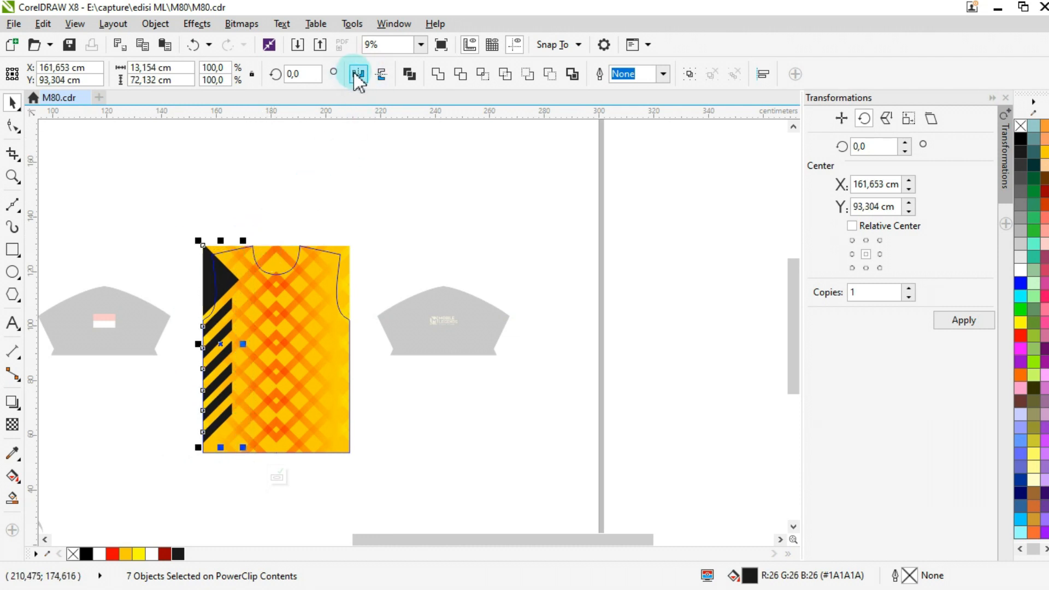
left_click(356, 74)
scroll(255, 249, "up", 2)
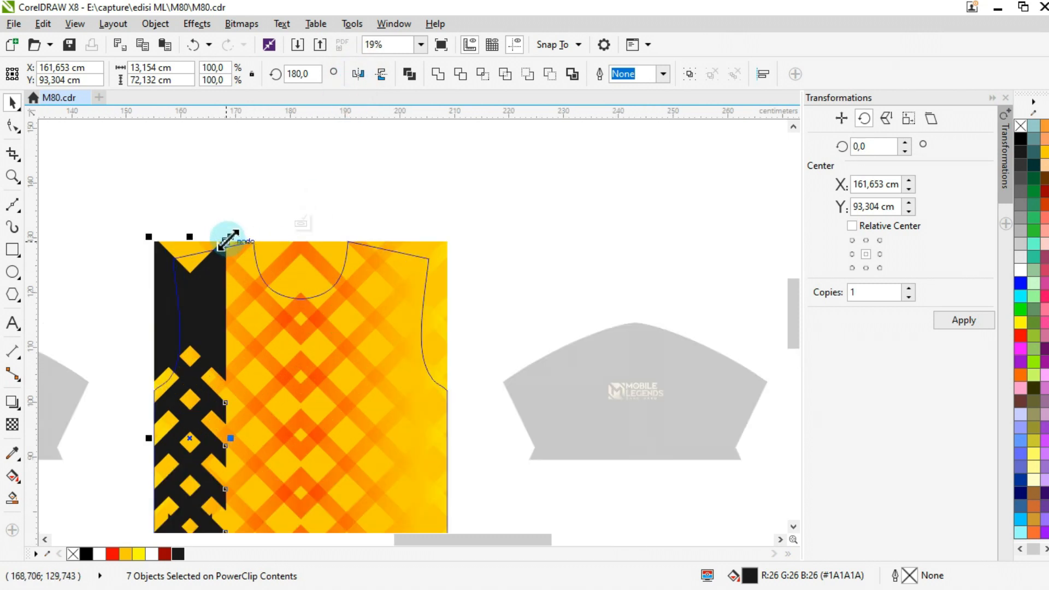
left_click_drag(225, 258, 487, 285)
left_click(499, 246)
scroll(416, 229, "down", 2)
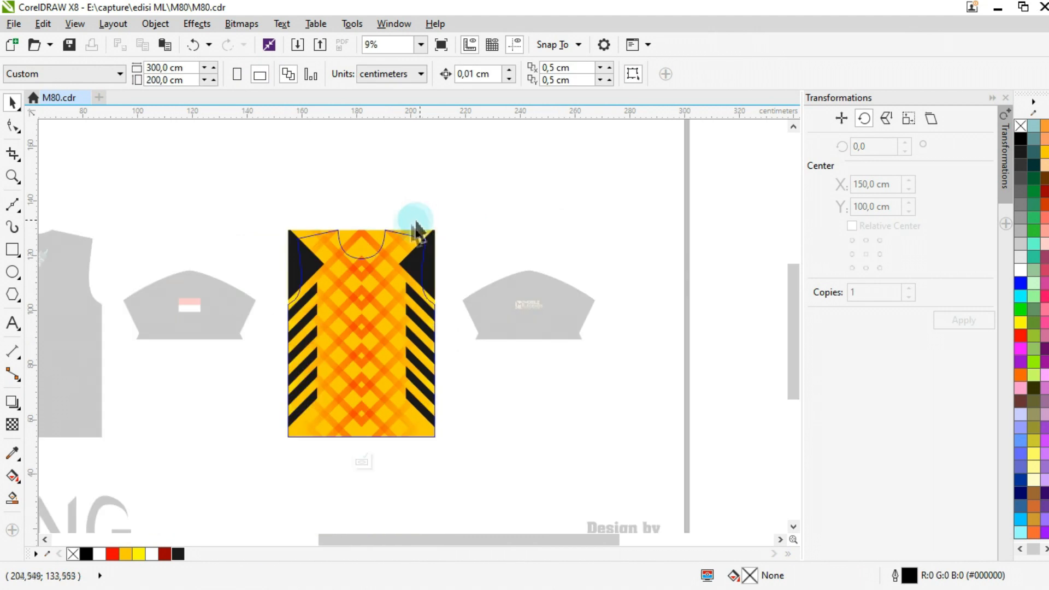
Finish editing the shirt front's contents and PowerClip the character bitmap beside the page inside the shirt front.
left_click(361, 463)
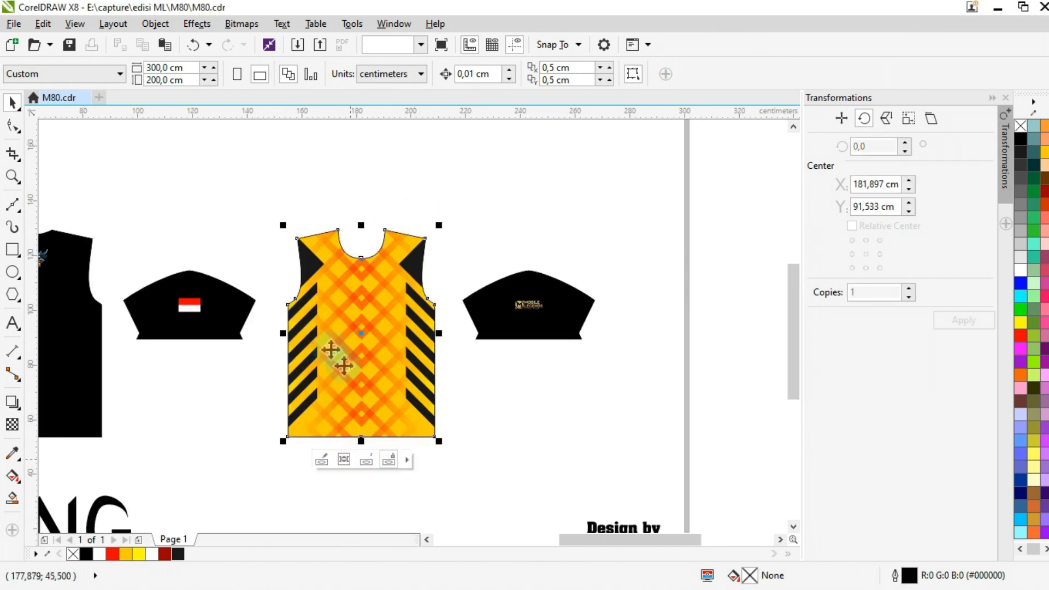
scroll(246, 375, "down", 2)
right_click(63, 412)
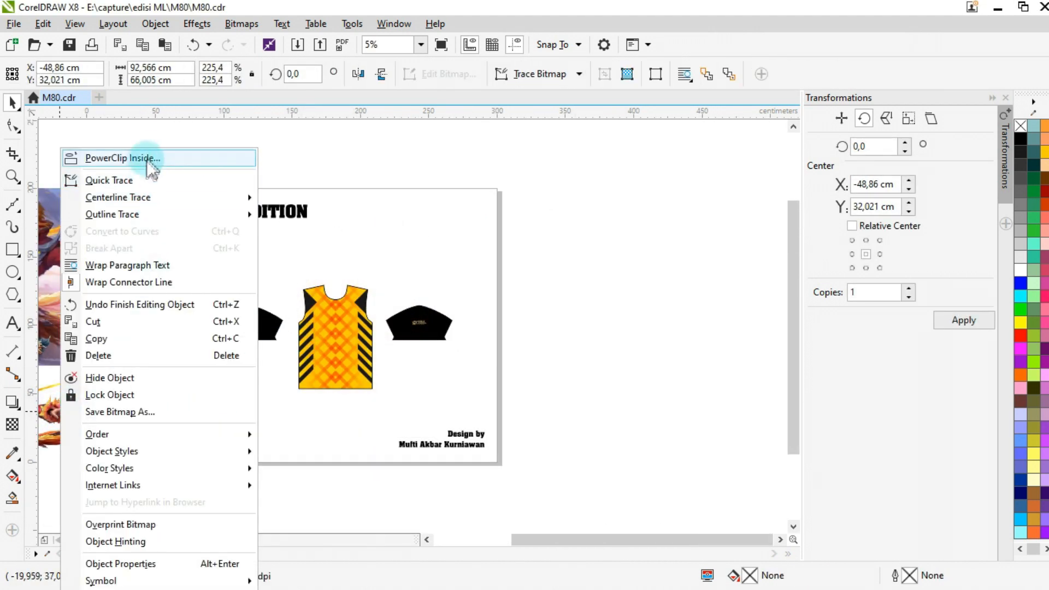
left_click(146, 162)
left_click(329, 336)
Open the shirt front's PowerClip contents for editing and move the character bitmap slightly straight down.
left_click(317, 411)
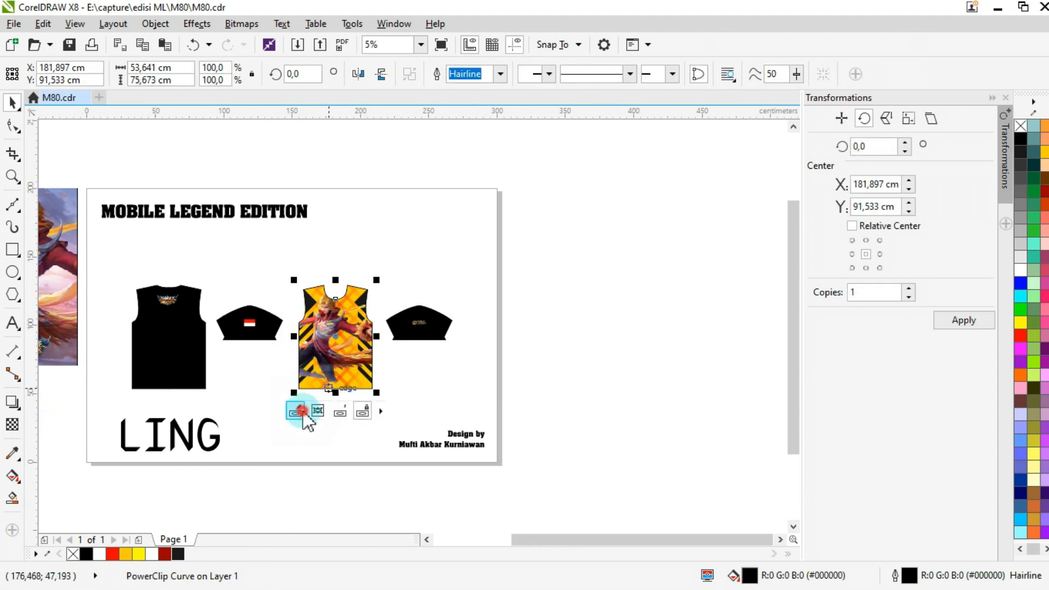
mouse_move(290, 333)
left_mouse_down()
mouse_move(323, 334)
mouse_move(312, 352)
mouse_move(293, 351)
left_mouse_up()
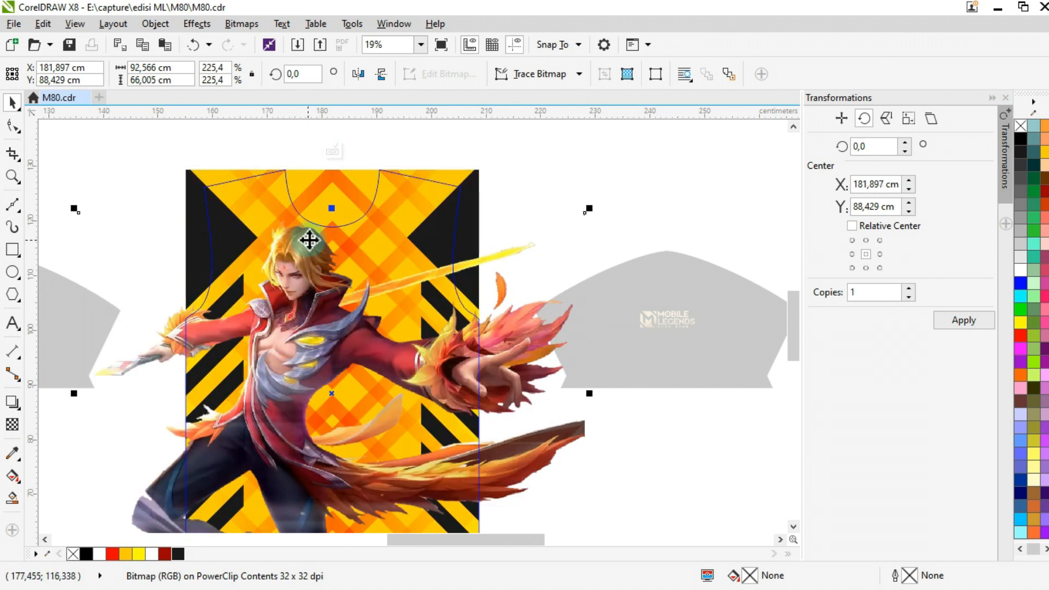
scroll(306, 237, "down", 2)
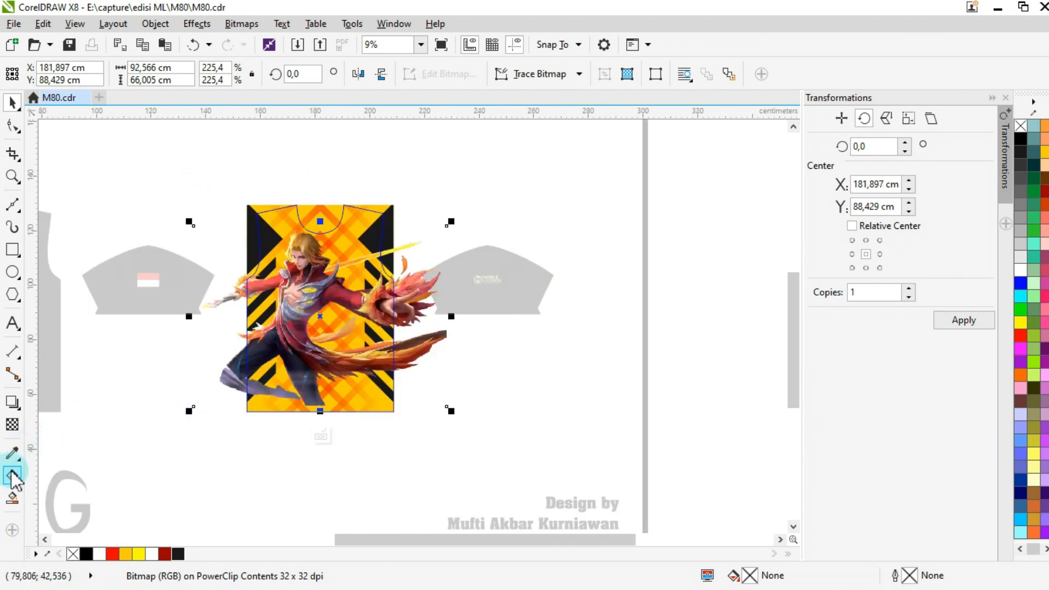
Set the character bitmap's transparency merge mode to Overlay so it blends into the pattern.
left_click(12, 437)
left_click(167, 75)
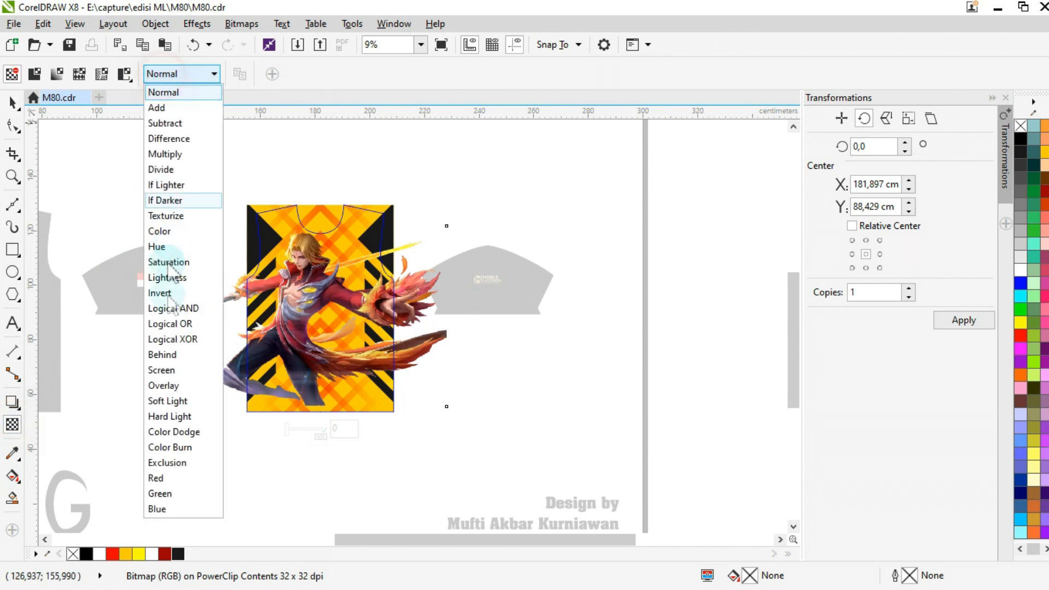
left_click(174, 387)
scroll(316, 265, "up", 4)
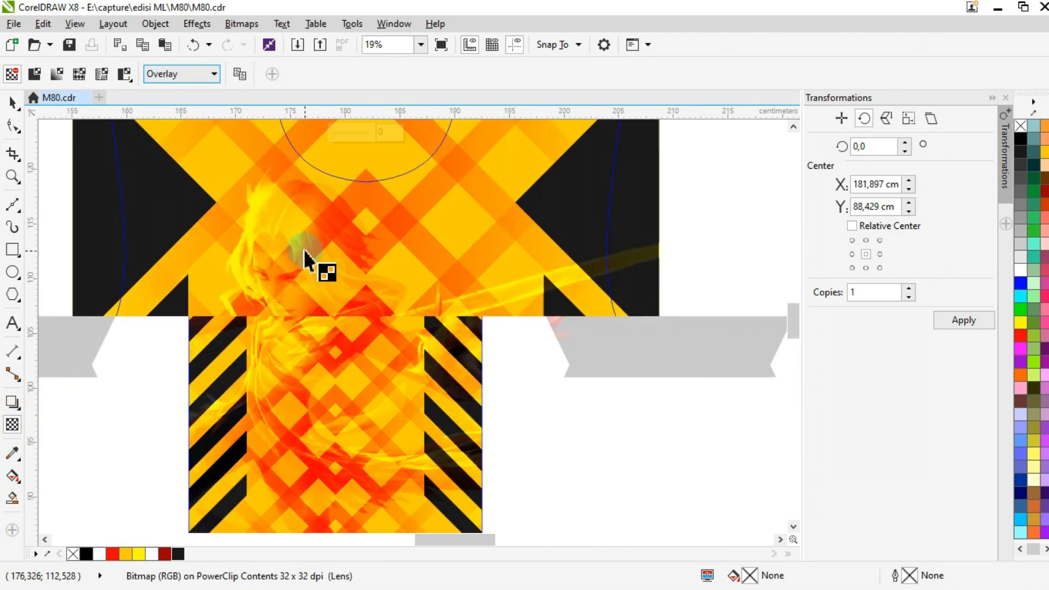
scroll(268, 249, "down", 2)
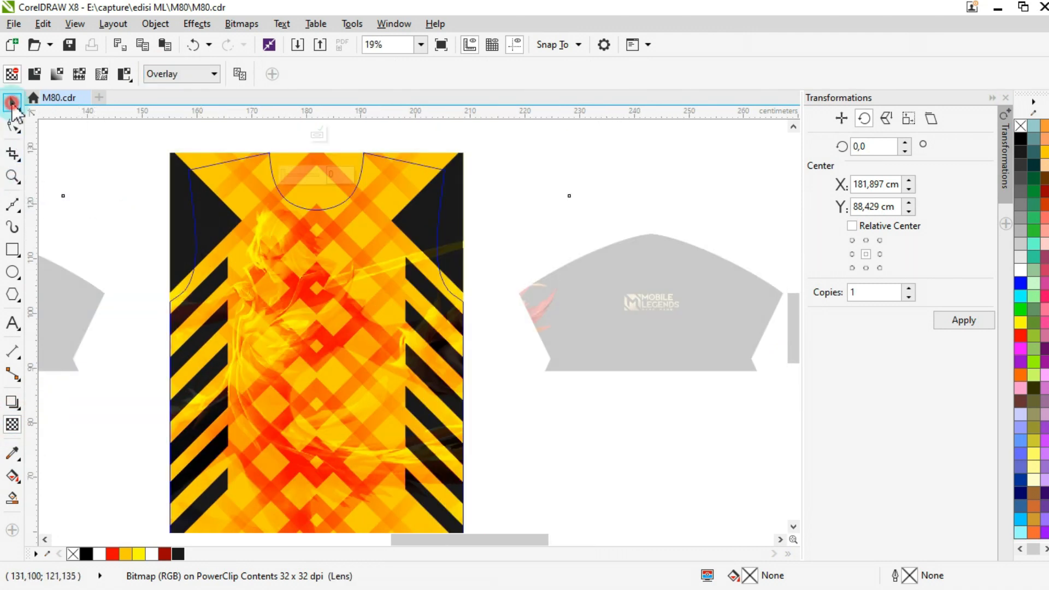
Duplicate the blended character bitmap in place and set the copy's transparency merge mode to Normal.
left_click(12, 102)
left_click(113, 189)
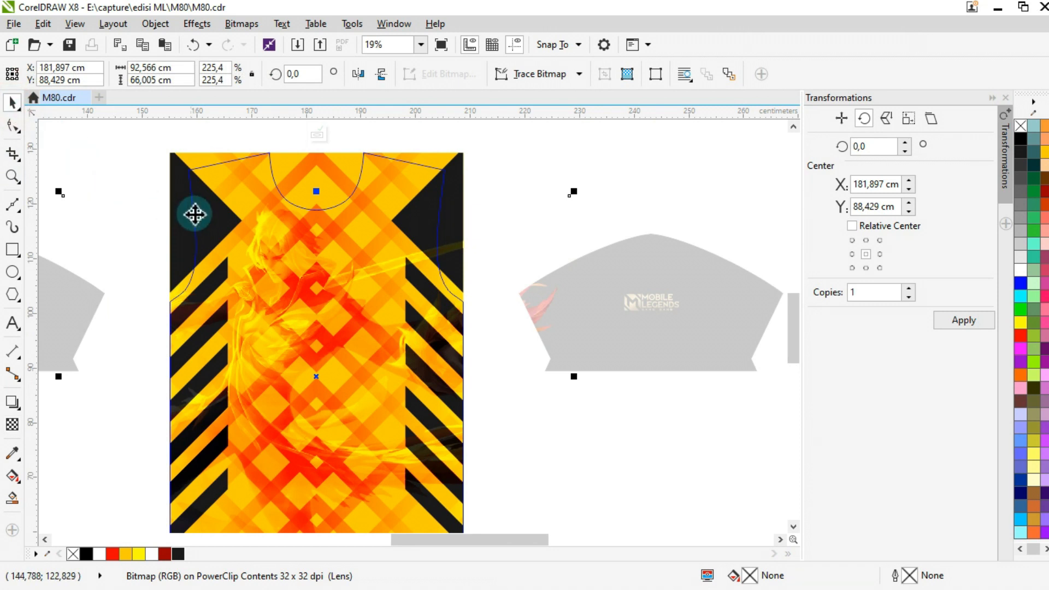
left_click(116, 154)
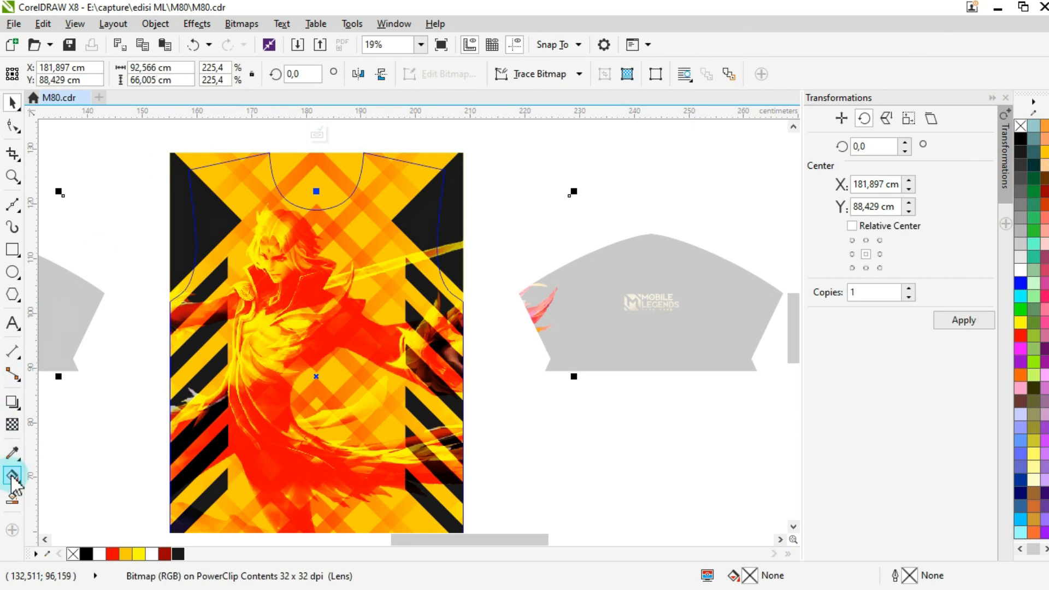
left_click(12, 425)
left_click(183, 76)
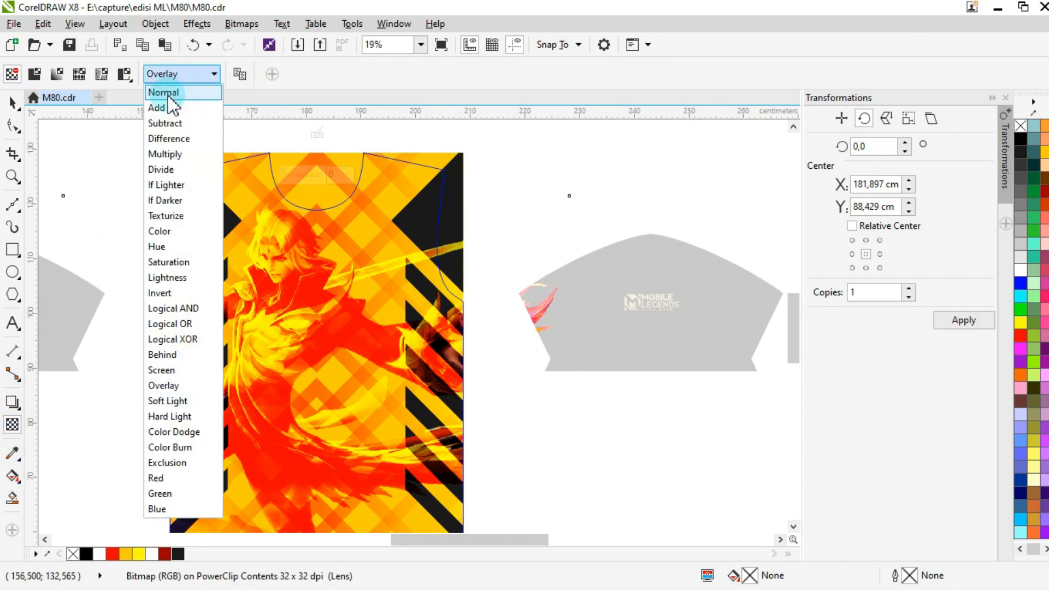
left_click(168, 94)
left_click(13, 103)
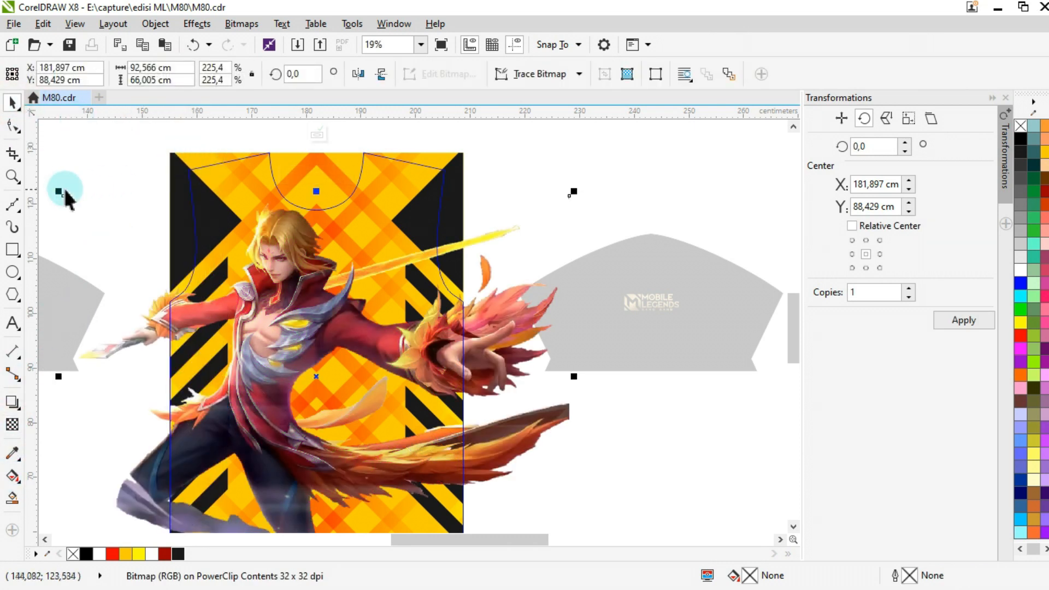
Scale the character copy to about 72.7 × 51.9 cm, place it on the lower shirt front, and finish editing the PowerClip contents.
left_click_drag(58, 188, 219, 305)
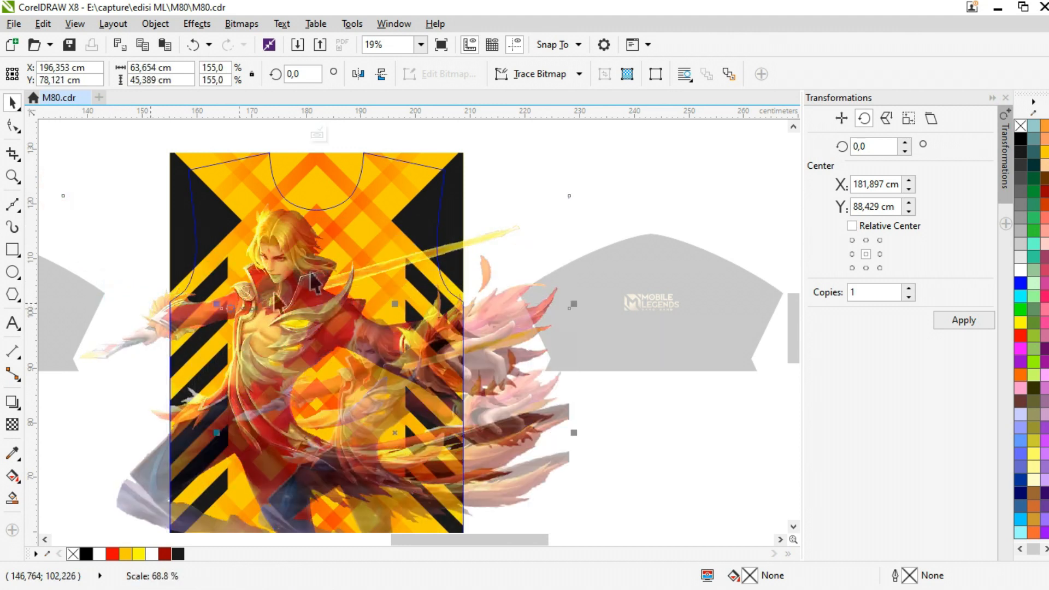
scroll(320, 364, "down", 2)
scroll(320, 364, "up", 2)
left_click_drag(332, 438, 318, 459)
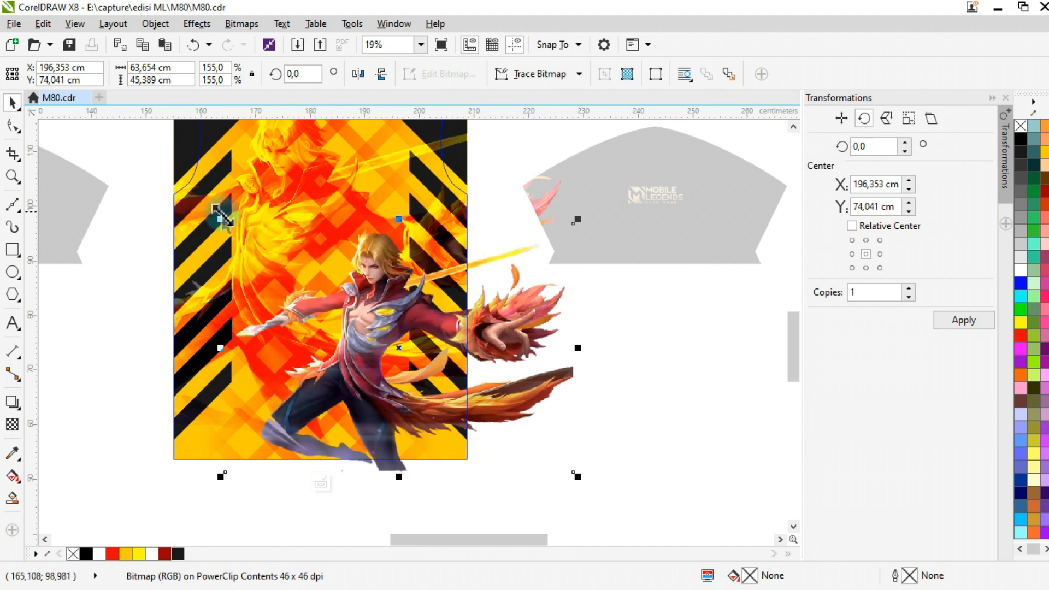
left_click_drag(218, 213, 155, 186)
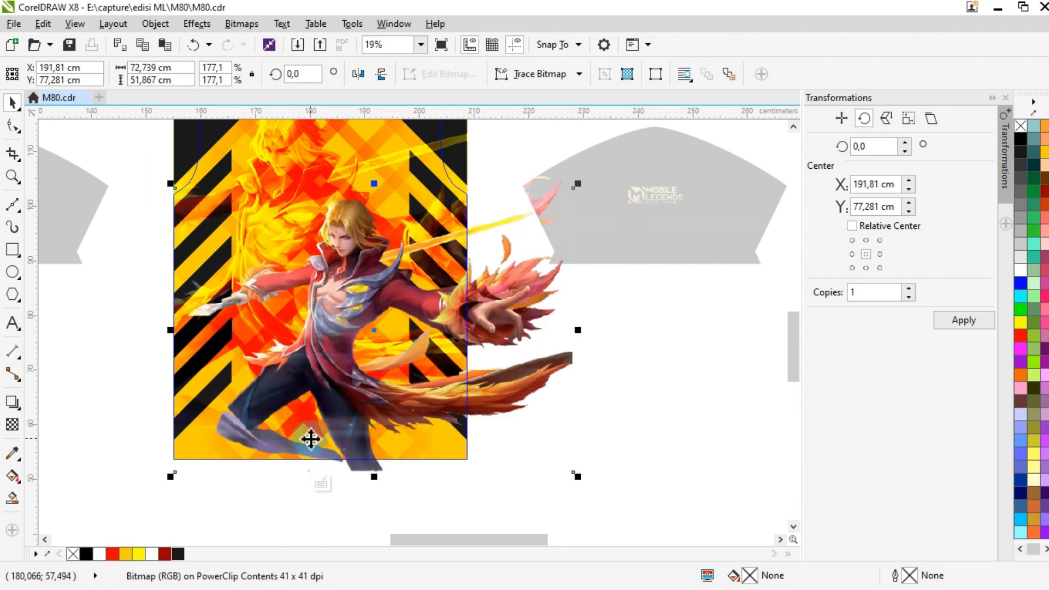
scroll(312, 439, "down", 2)
left_click(317, 474)
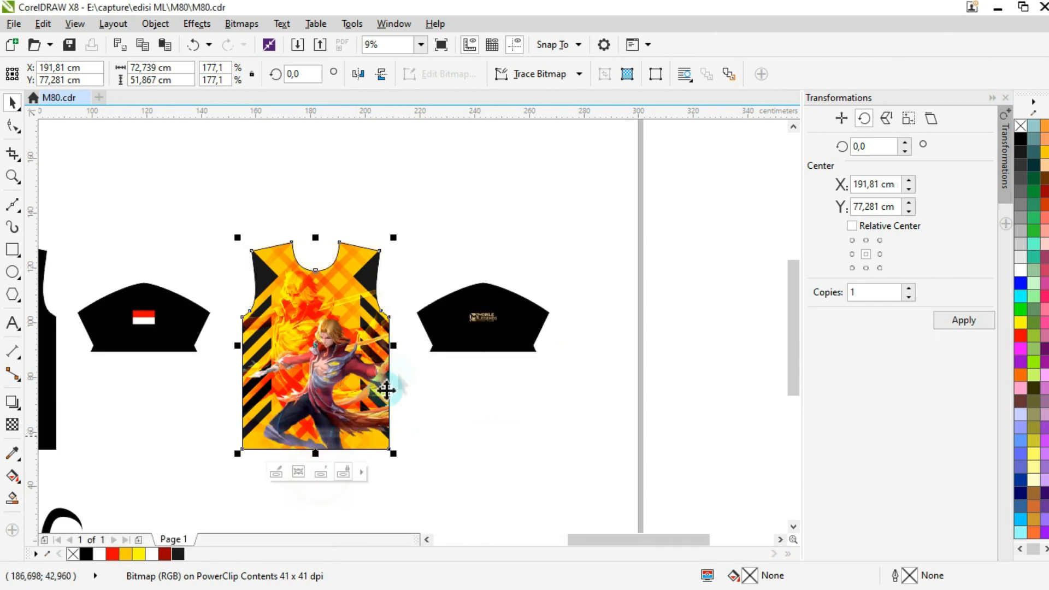
PowerClip the LING text inside the shirt front and open the shirt front's contents for editing.
scroll(383, 385, "down", 2)
left_click(244, 420)
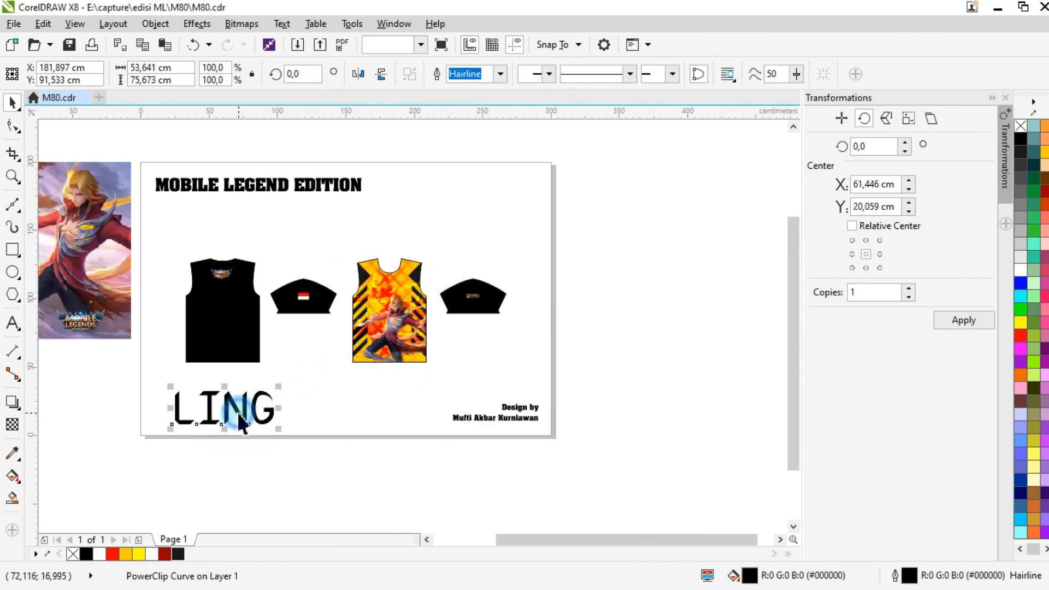
right_click(249, 418)
left_click(328, 64)
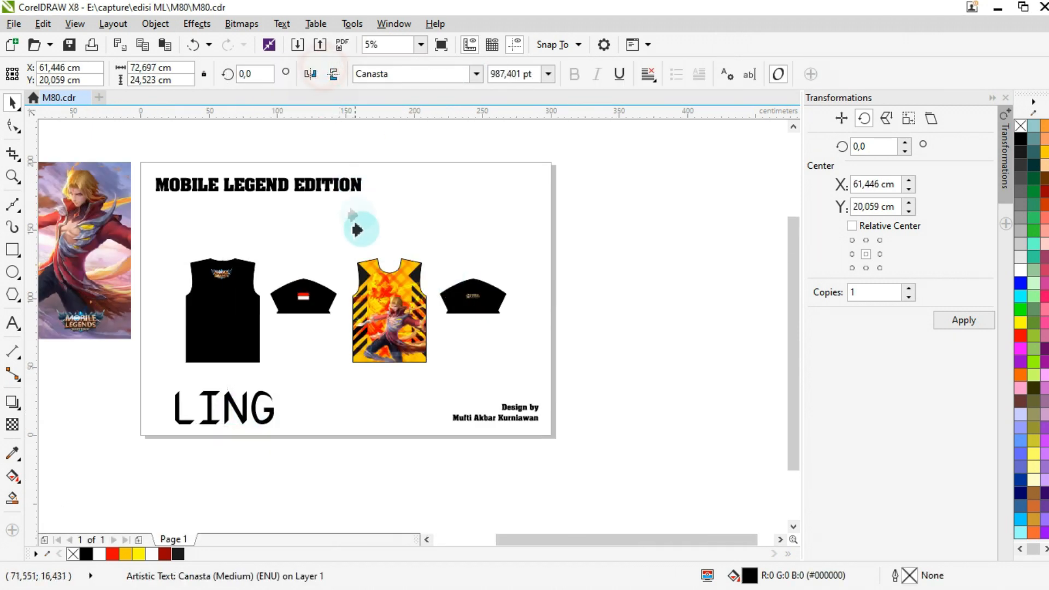
left_click(380, 295)
left_click(350, 386)
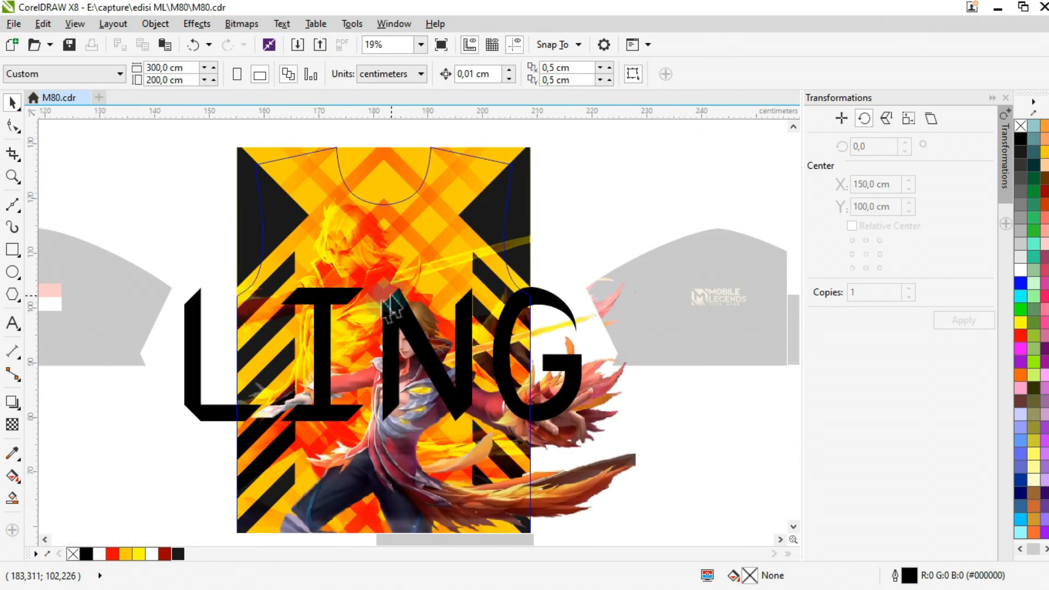
Scale the LING text down to about 13.2 × 4.4 cm and move it onto the chest beside the blended character's face.
left_click(328, 303)
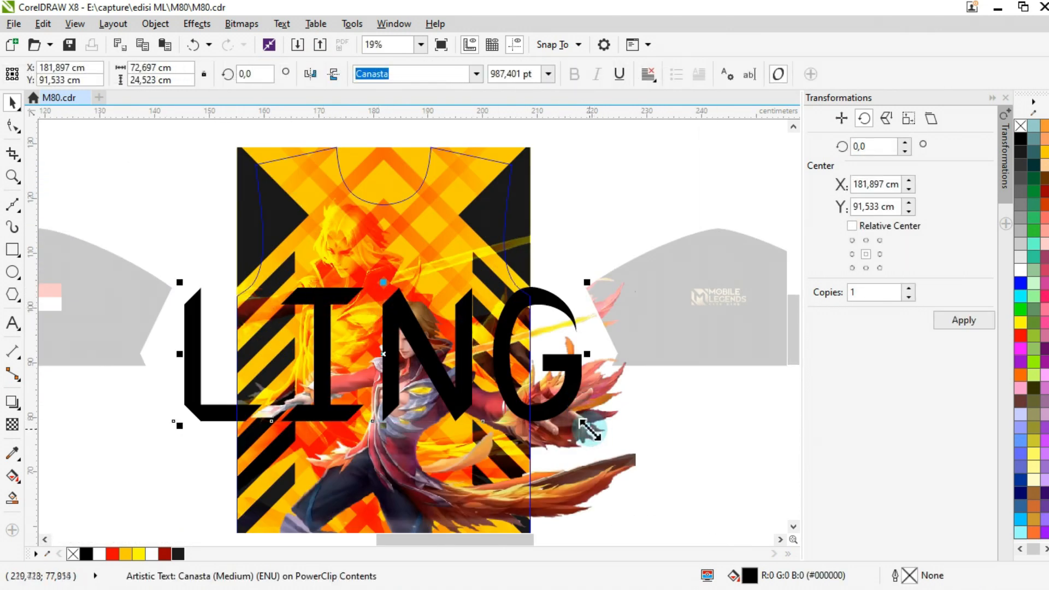
left_click_drag(584, 429, 440, 375)
left_click_drag(407, 360, 423, 302)
scroll(465, 246, "up", 2)
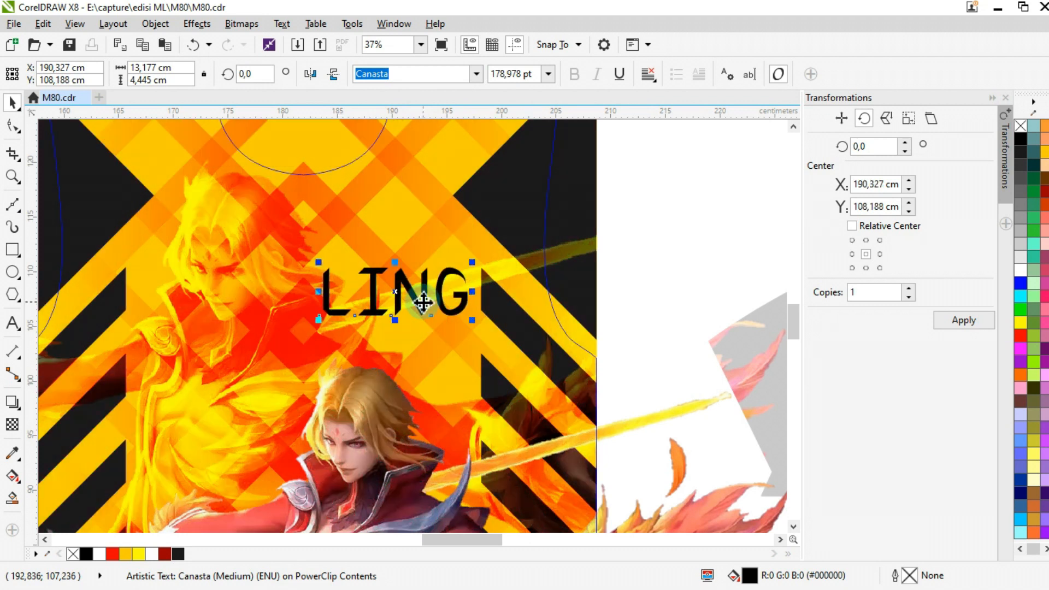
Fill the LING text with 90% black (#1A1A1A), convert it to curves, and finish editing the shirt front's contents.
left_click(1026, 156)
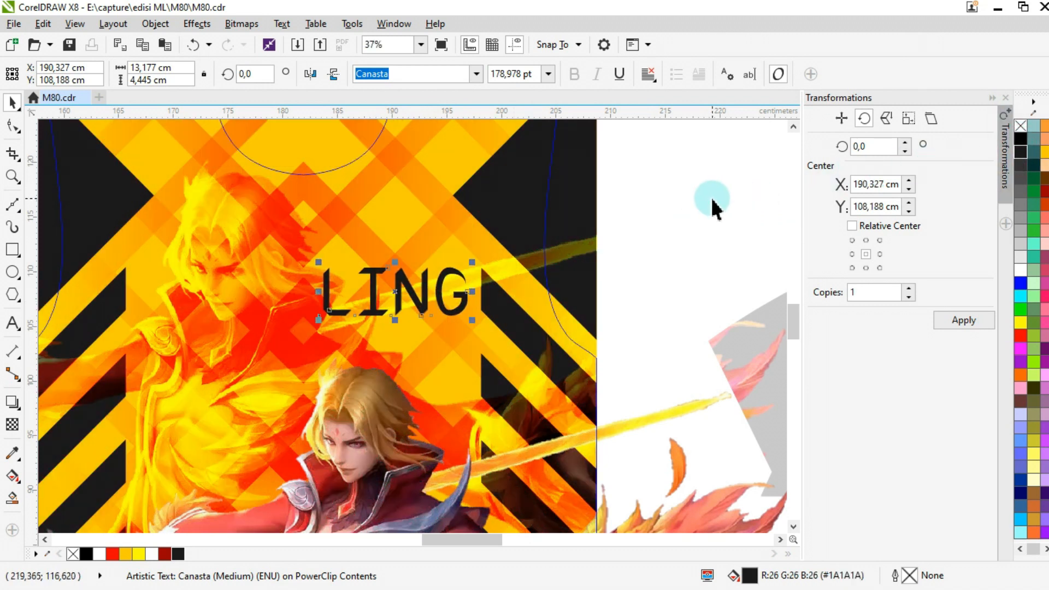
key("ctrl+q")
left_click(690, 192)
scroll(621, 196, "down", 2)
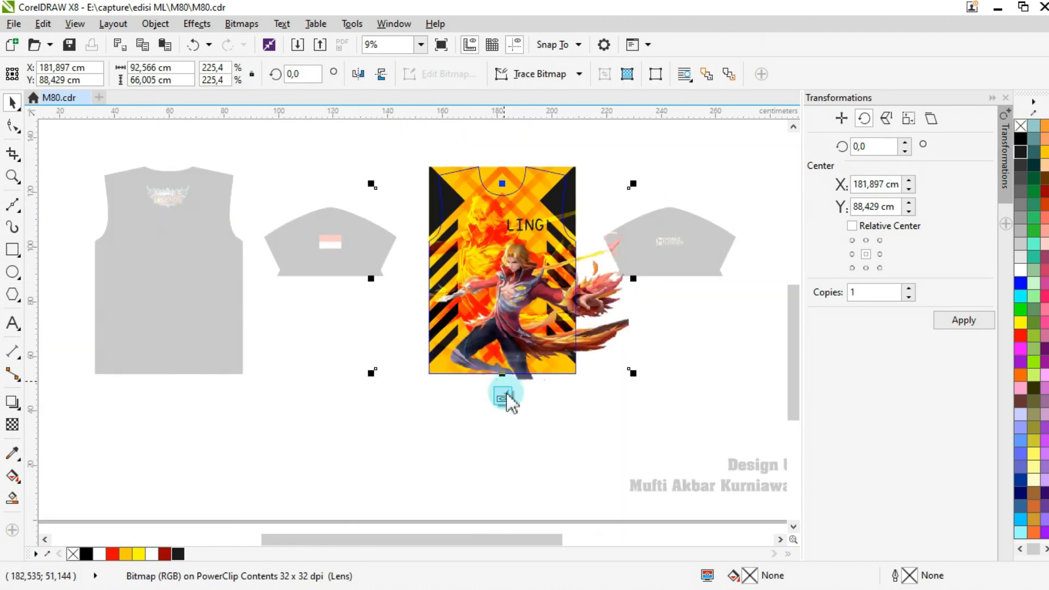
left_click(501, 398)
PowerClip the character poster bitmap beside the page inside the shirt back and open the shirt back's contents for editing.
scroll(697, 310, "down", 1)
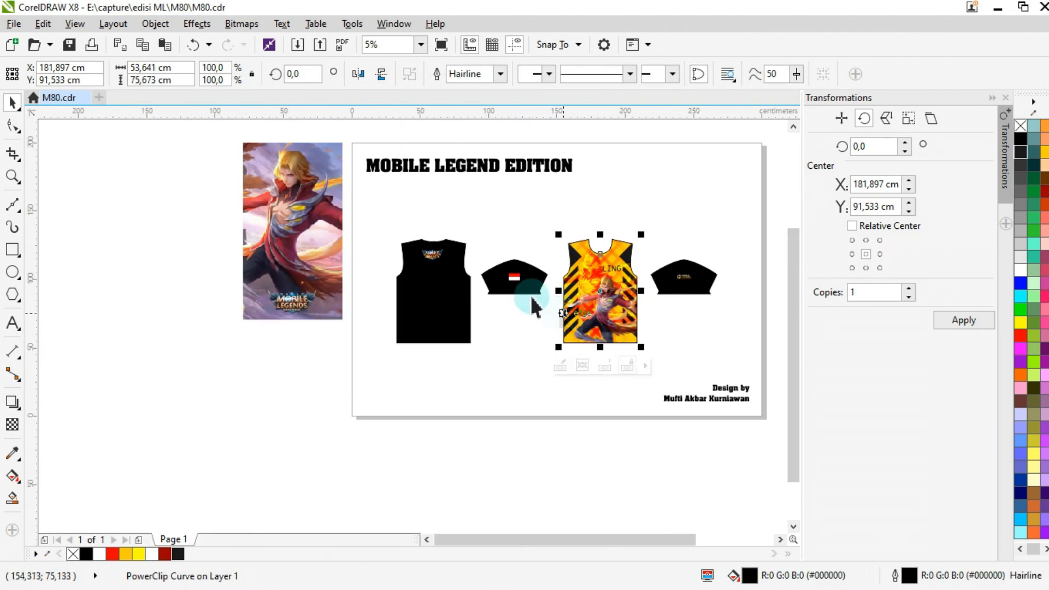
right_click(307, 145)
left_click(340, 156)
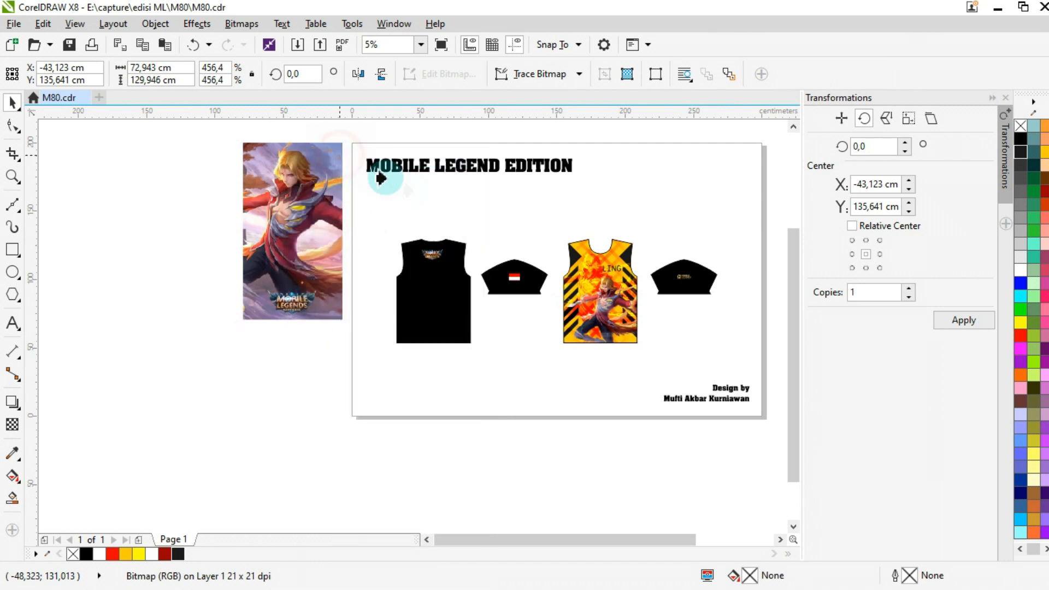
left_click(446, 285)
left_click(397, 363)
Scale the poster bitmap to about 56 × 99.8 cm and position it so it covers the shirt back.
scroll(433, 291, "up", 1)
left_click(480, 307)
scroll(497, 314, "down", 1)
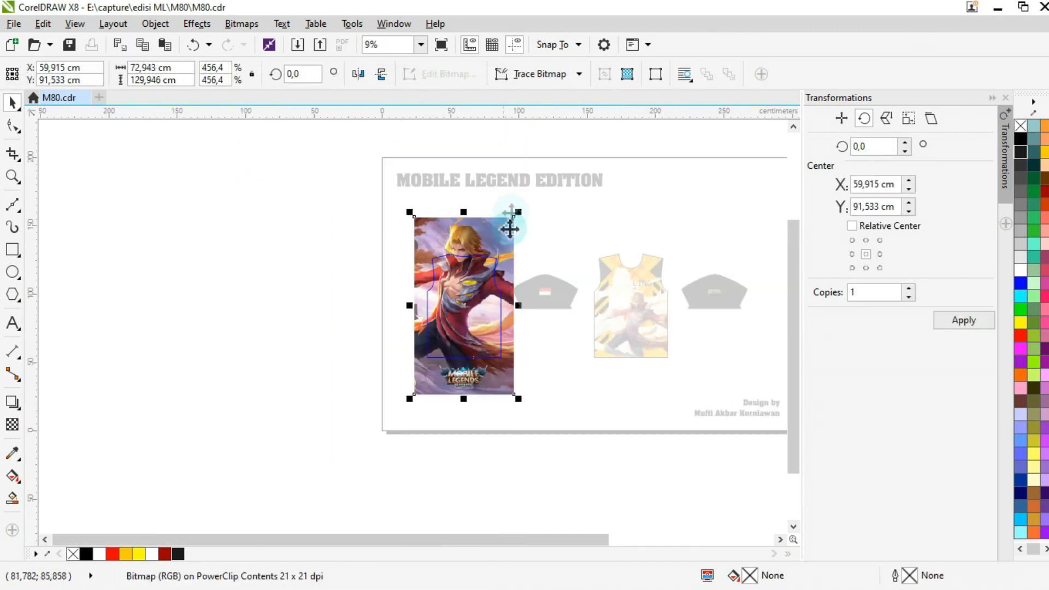
scroll(518, 208, "up", 1)
left_click_drag(521, 223, 507, 265)
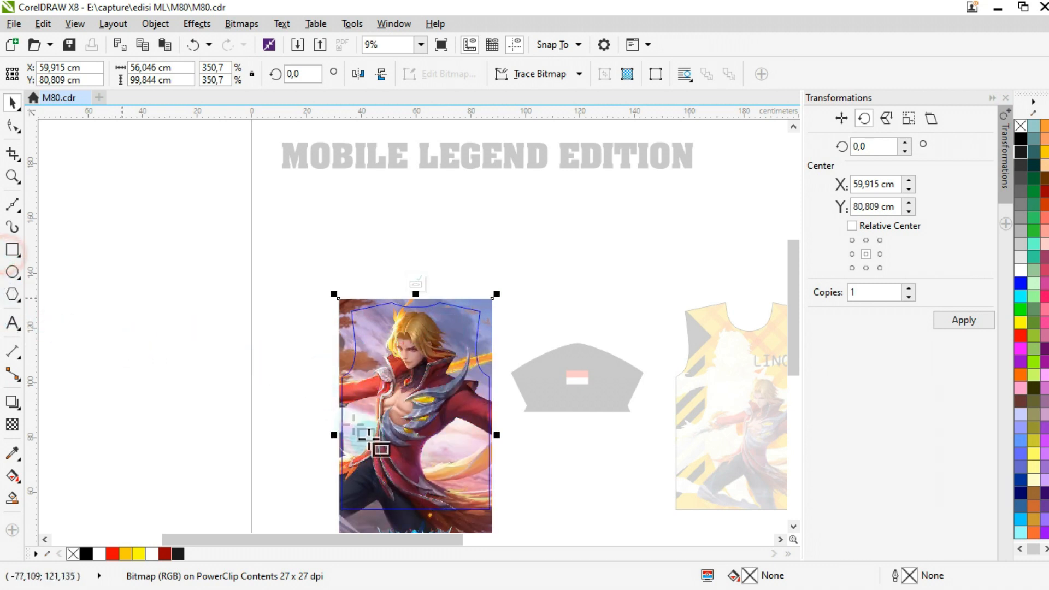
Draw a rectangle about 56 × 82.4 cm covering the shirt back and fill it with yellow.
left_click_drag(339, 525, 497, 294)
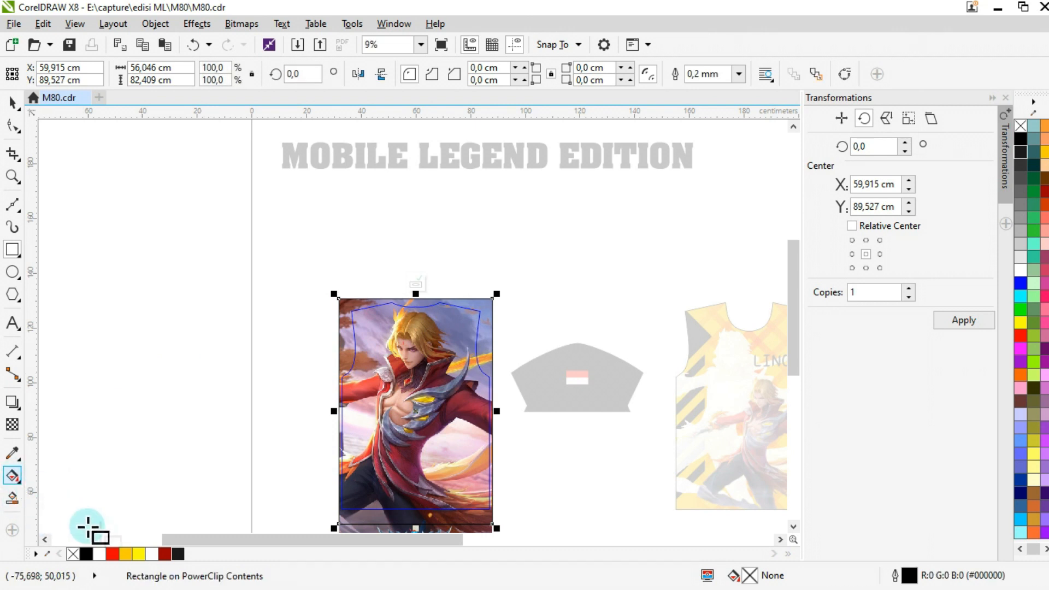
left_click(137, 555)
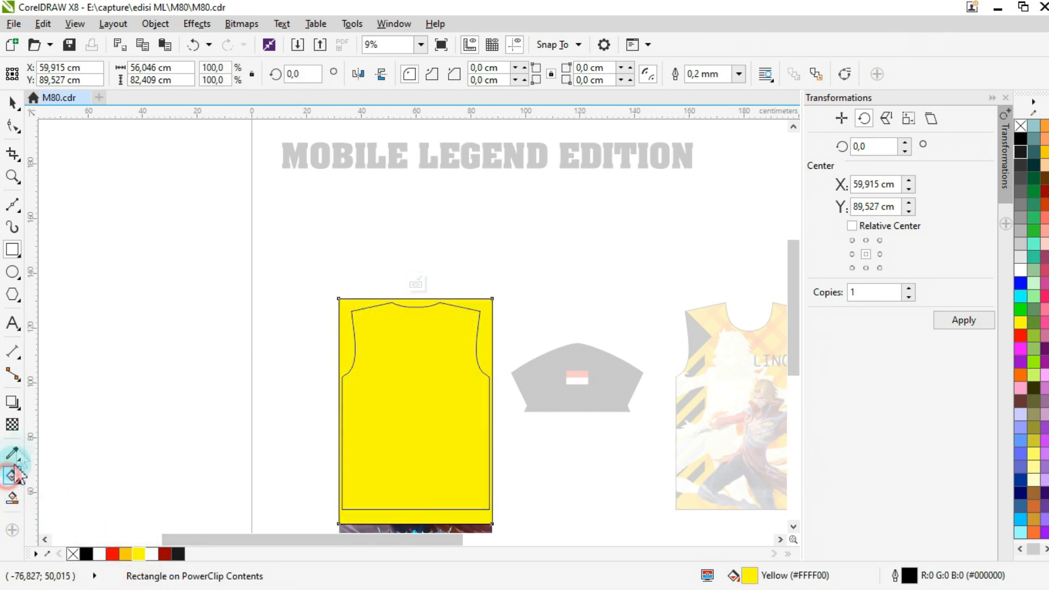
left_click(12, 475)
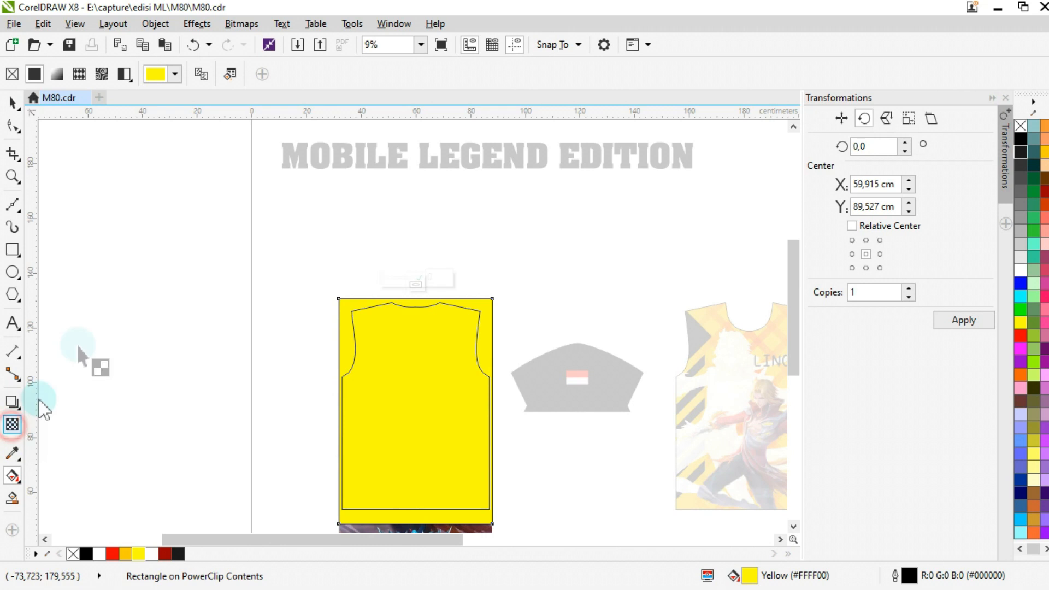
Set the yellow rectangle's transparency merge mode to Overlay so the poster shows through it.
left_click(188, 73)
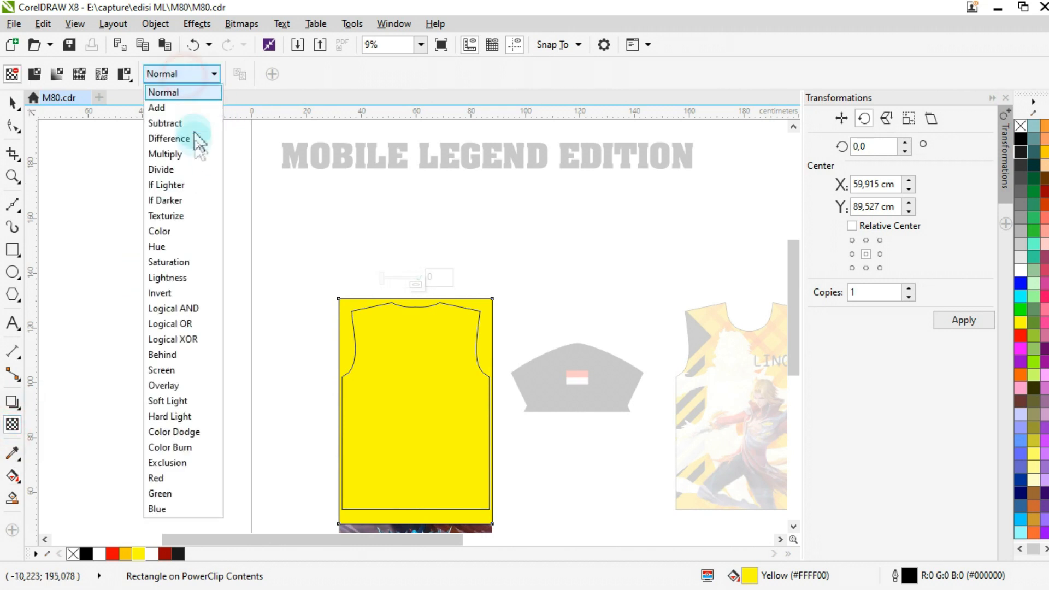
left_click(176, 386)
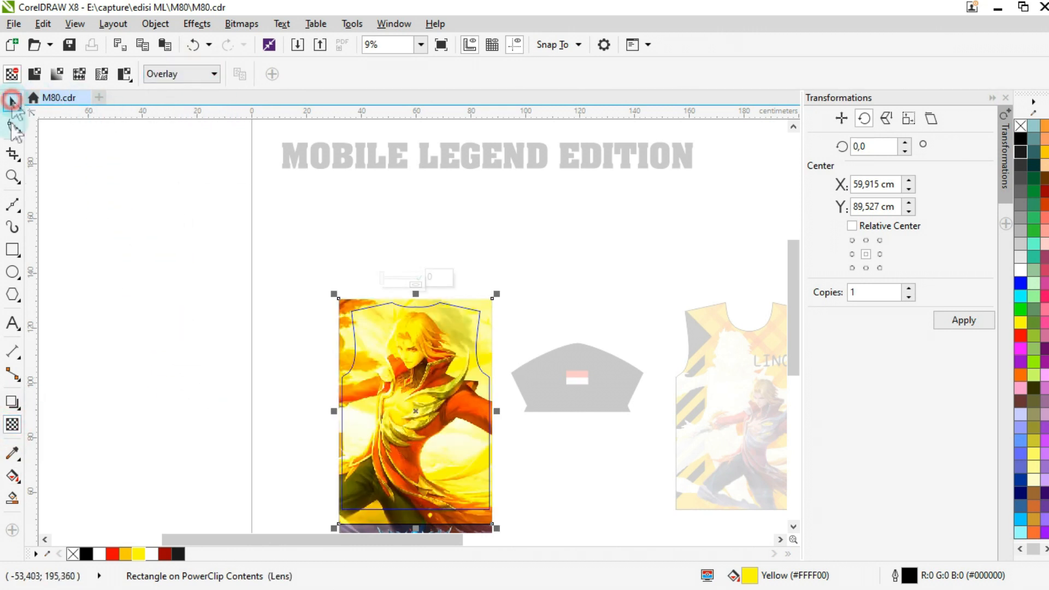
left_click(12, 101)
Give the overlay rectangle a vertical linear gradient from yellow at its bottom to dark gray at its top, and finish editing the contents.
left_click(13, 476)
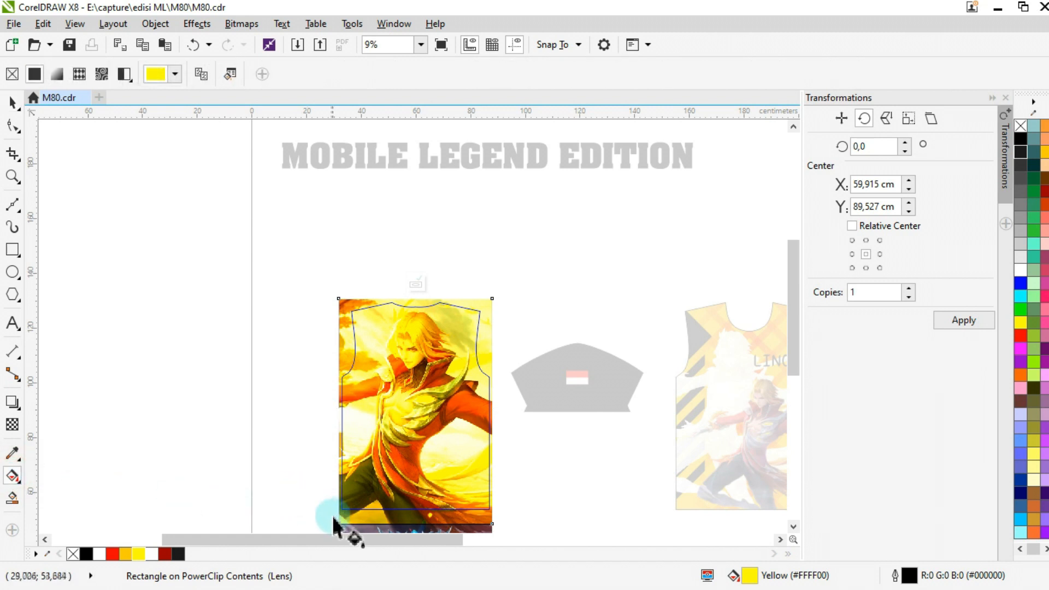
left_click_drag(339, 522, 338, 304)
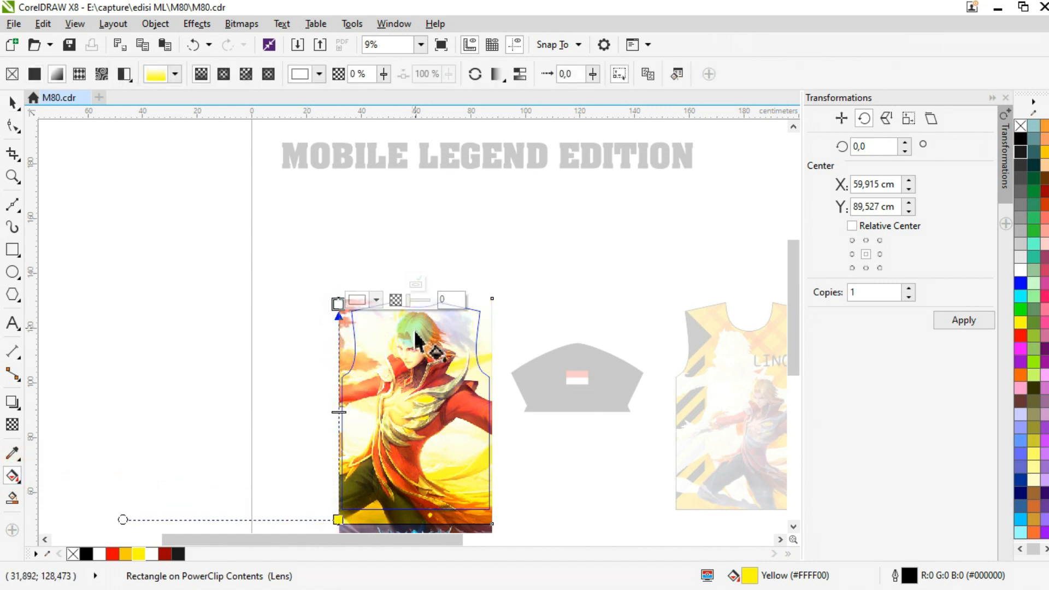
left_click(87, 555)
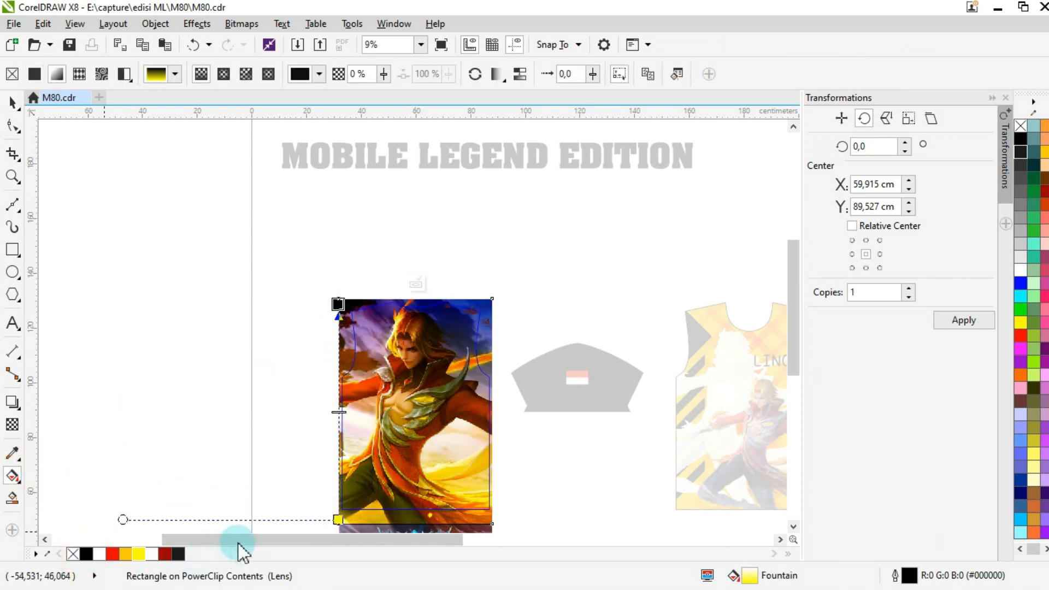
left_click(861, 299)
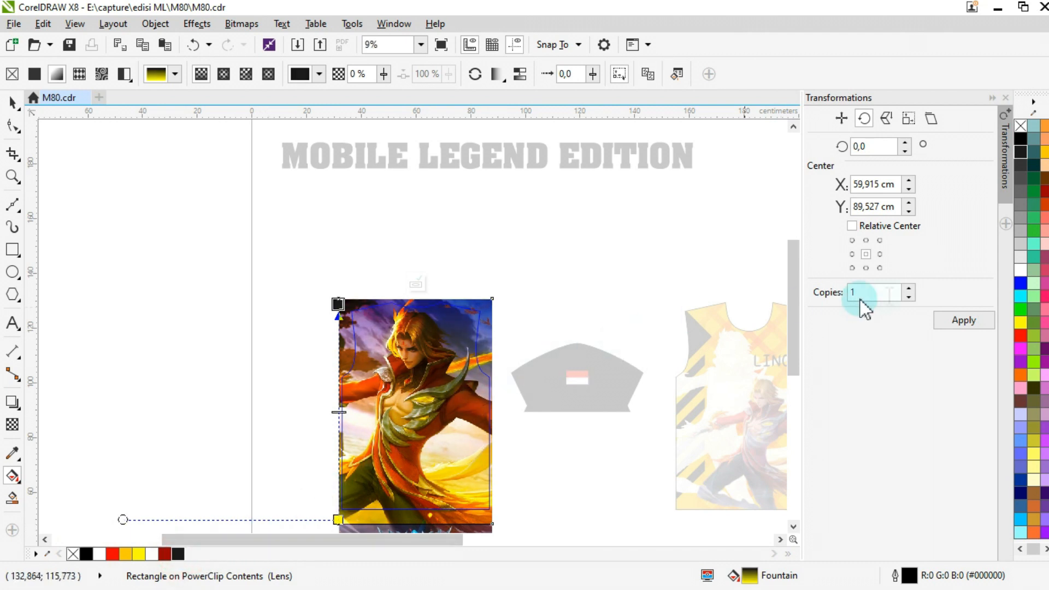
left_click(1022, 176)
left_click(11, 100)
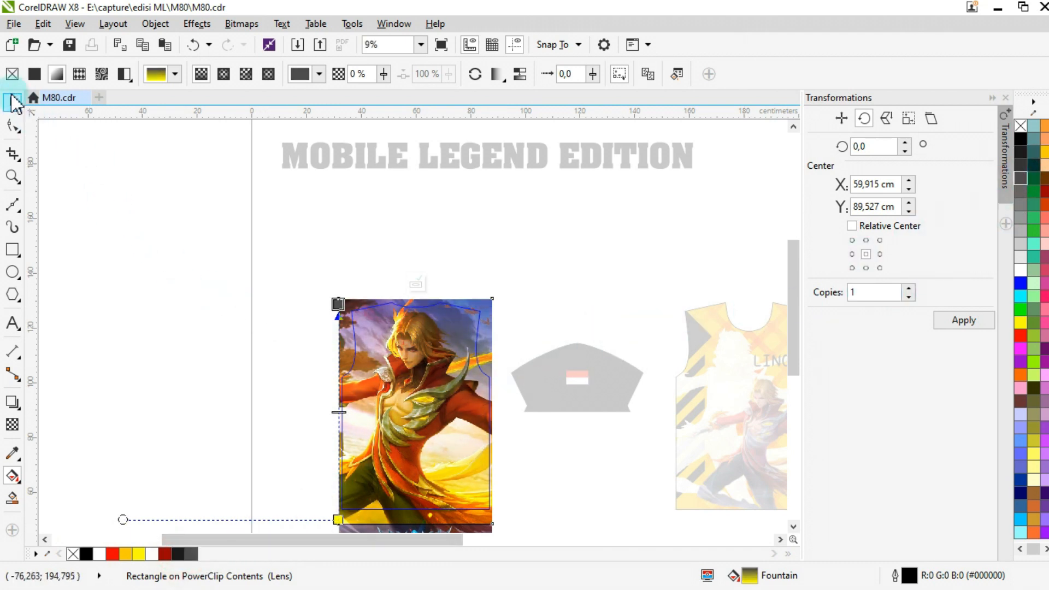
left_click(421, 281)
Move the Mobile Legends logo straight down to the lower part of the shirt back and enlarge it slightly.
left_click(520, 247)
left_click_drag(414, 334, 414, 473)
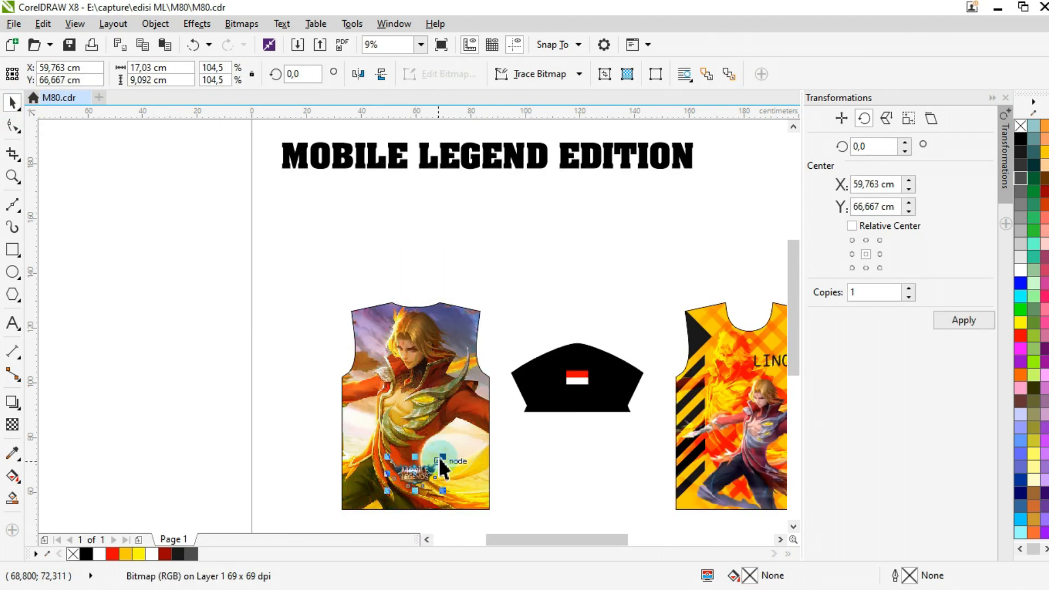
left_click_drag(449, 455, 457, 448)
left_click(557, 452)
Fill both sleeves with 90% Black and recolor the Mobile Legends logo on the right sleeve yellow.
scroll(425, 386, "down", 1)
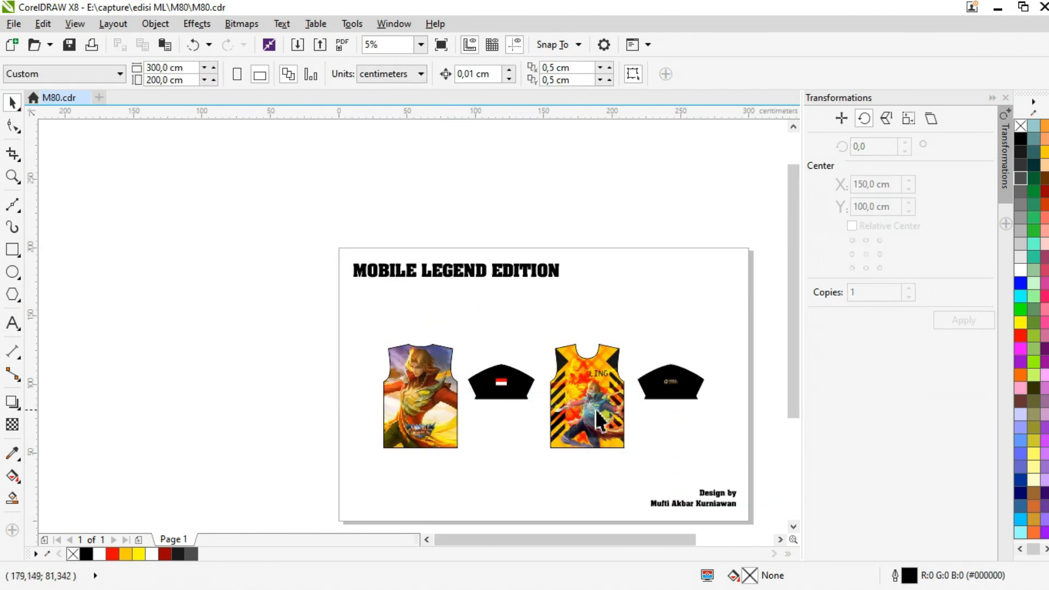
scroll(598, 421, "up", 1)
left_click(516, 390)
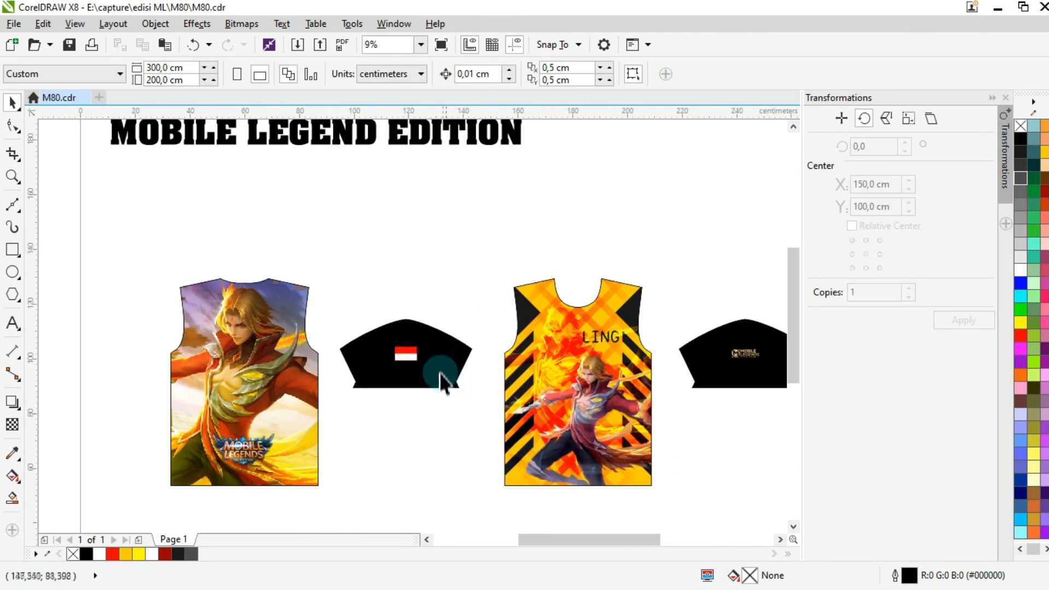
left_click(700, 366, "shift")
left_click(179, 555)
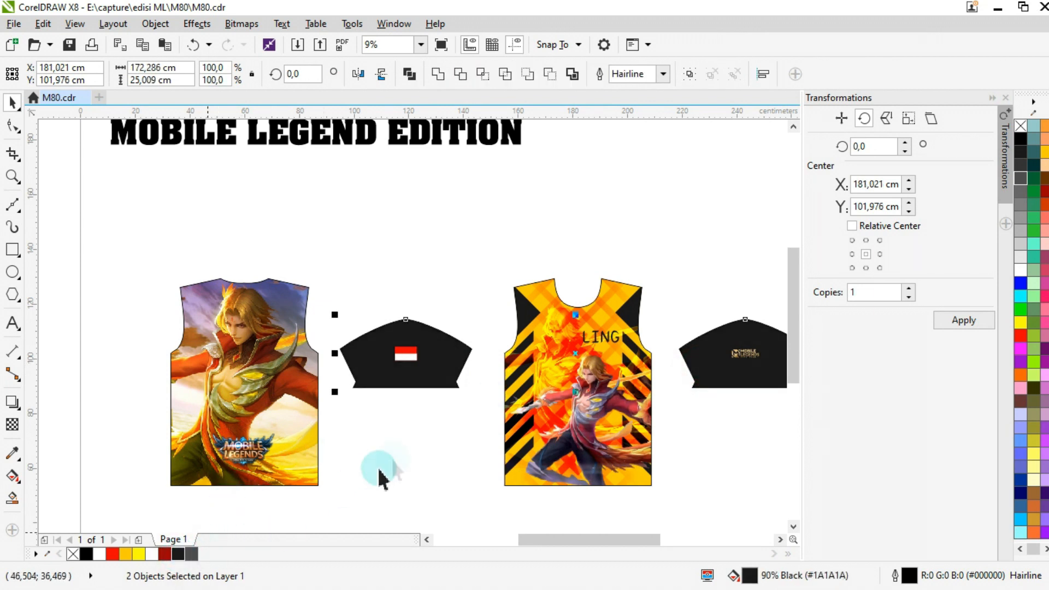
left_click_drag(719, 296, 771, 380)
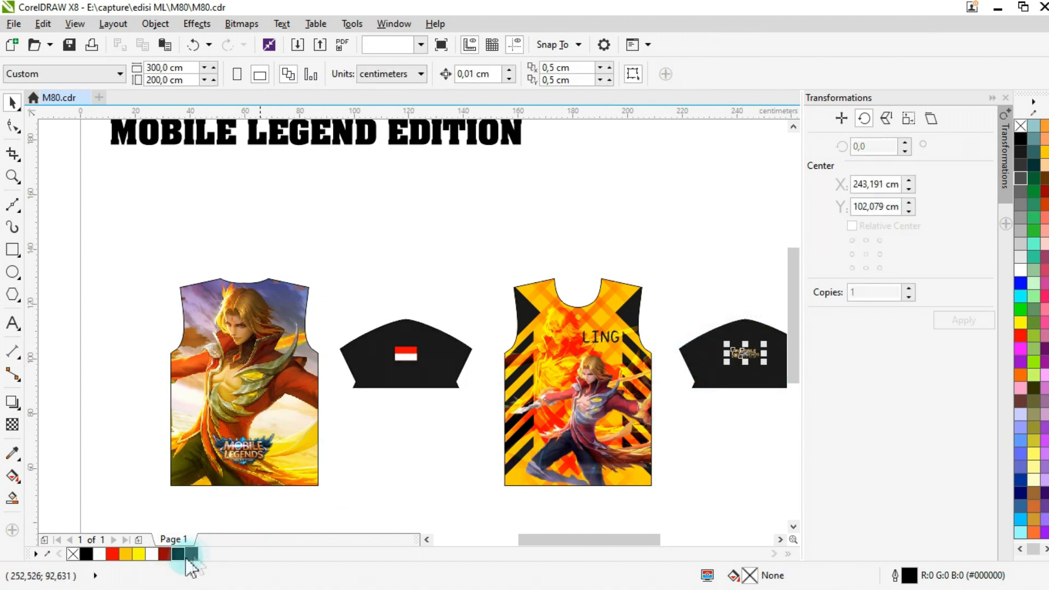
left_click(351, 459)
Select the shirt back, shirt front and both sleeves, and remove their outlines.
left_click(411, 386)
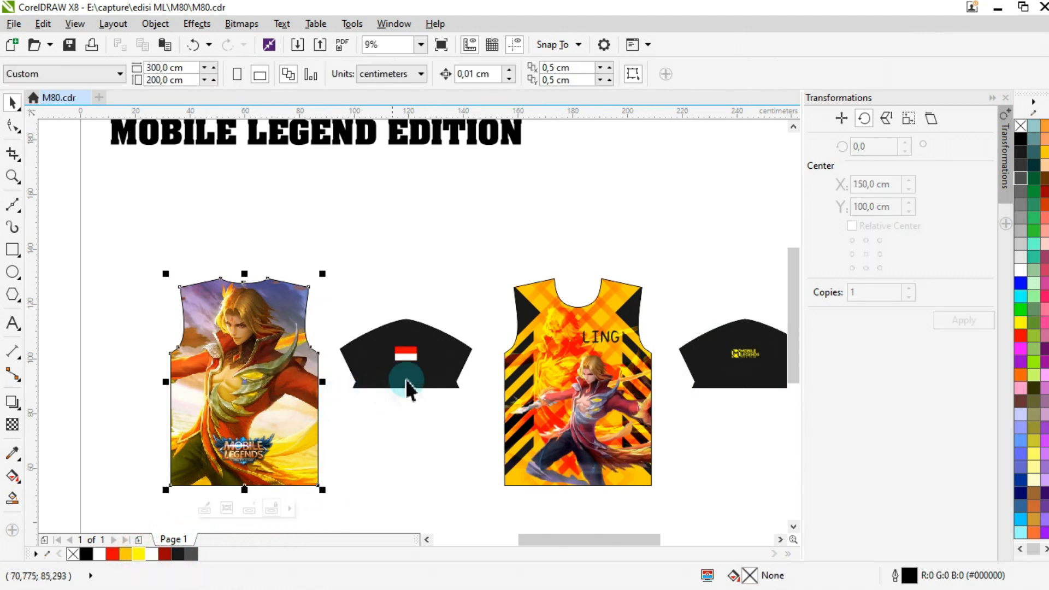
left_click(500, 358, "shift")
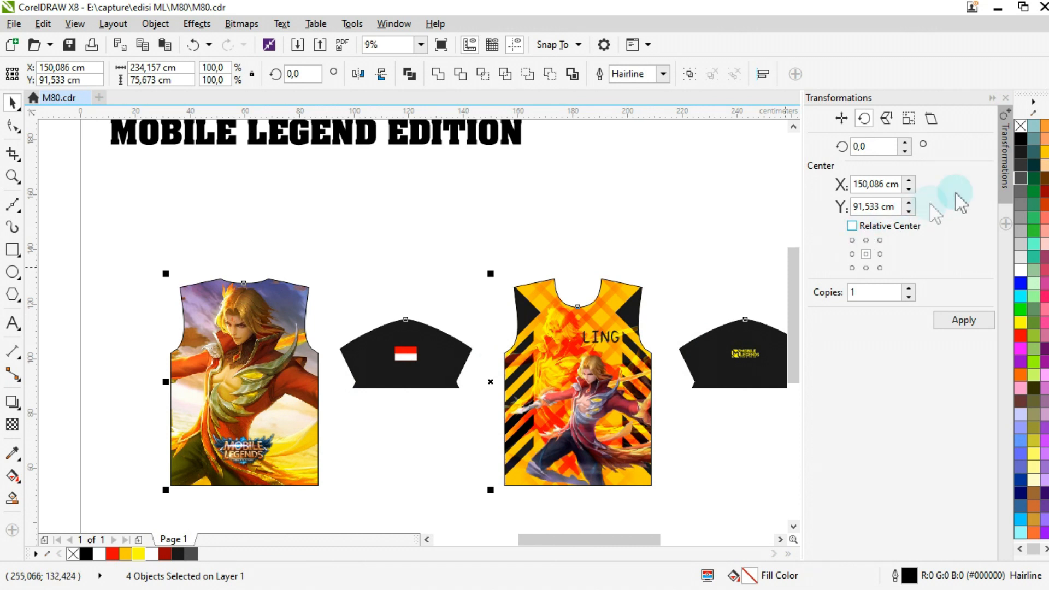
left_click(780, 540)
left_click(645, 464)
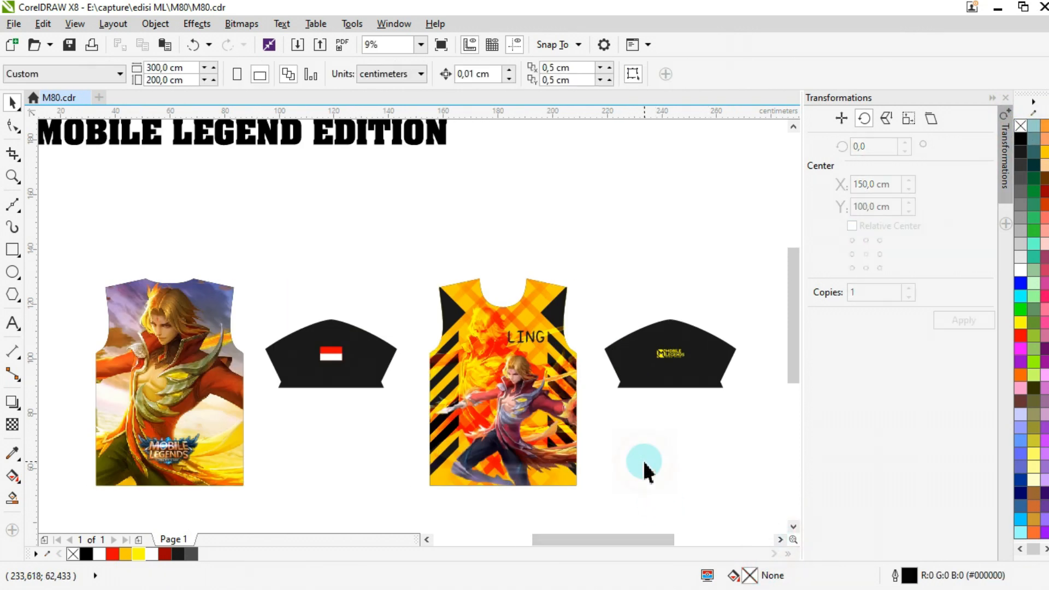